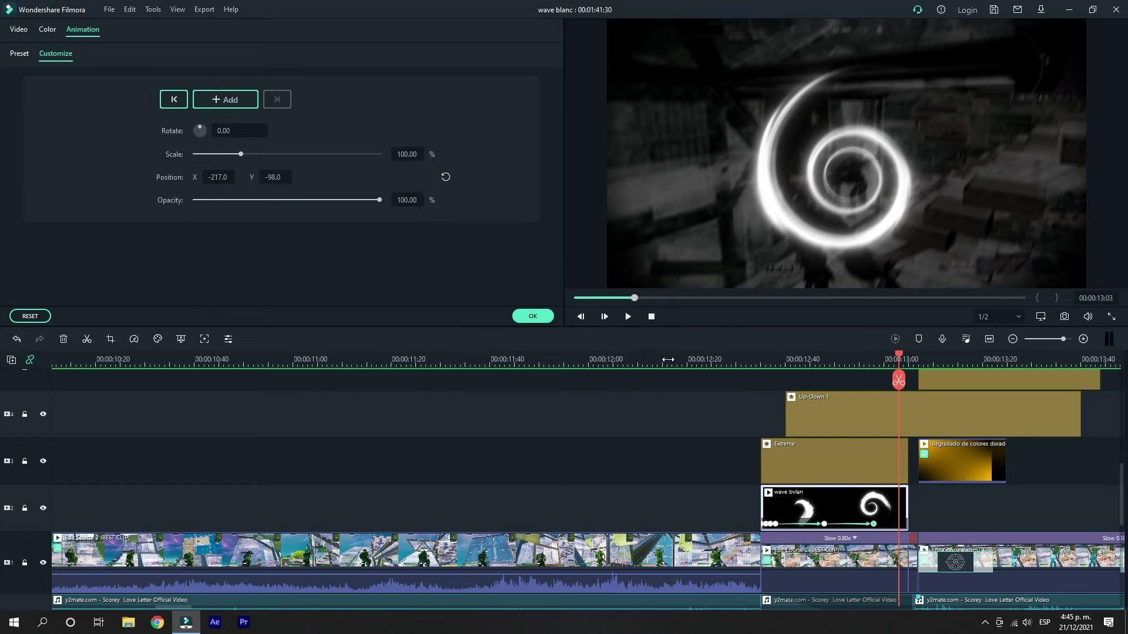
- Play back the timeline around the wave bvlan clip to review how the wave appears over the footage
click(665, 360)
key(space)
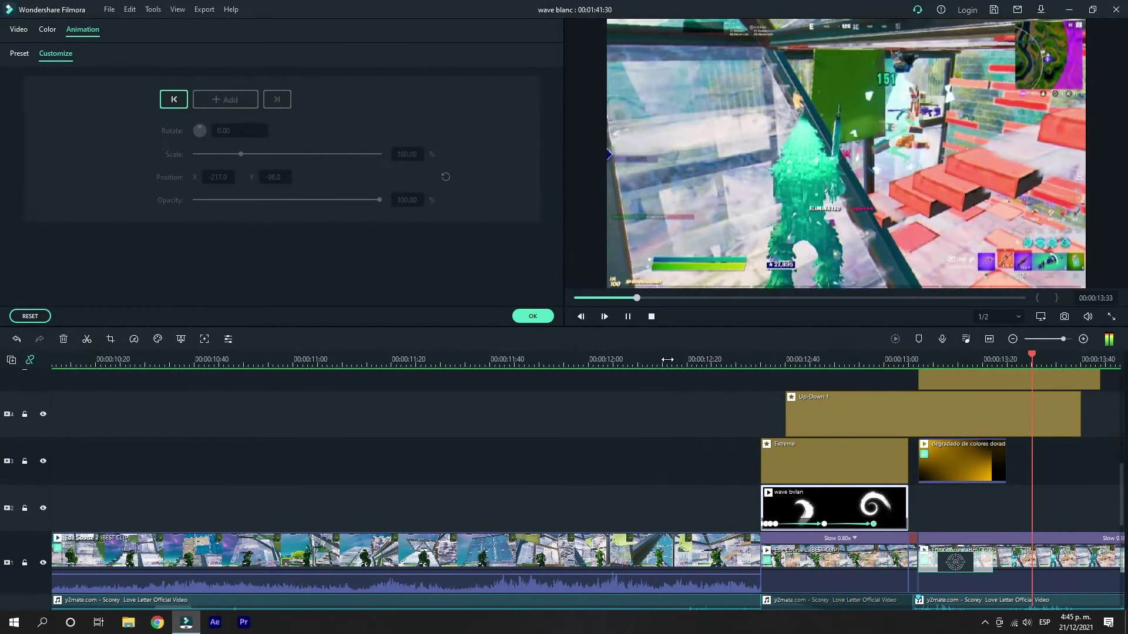
drag(811, 354, 121, 385)
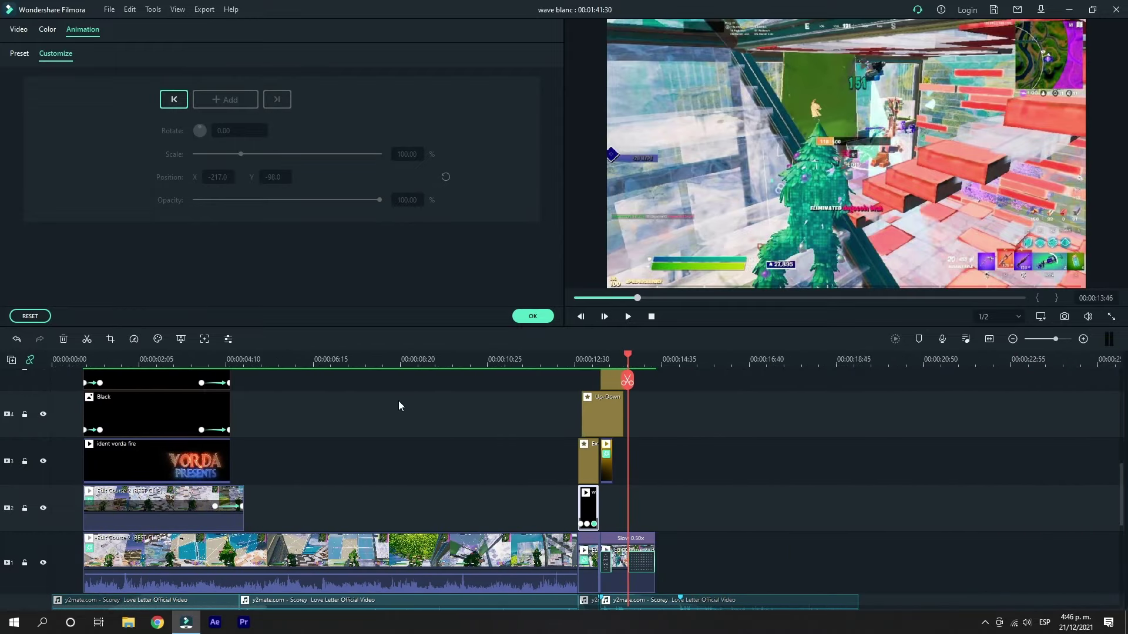
click(576, 363)
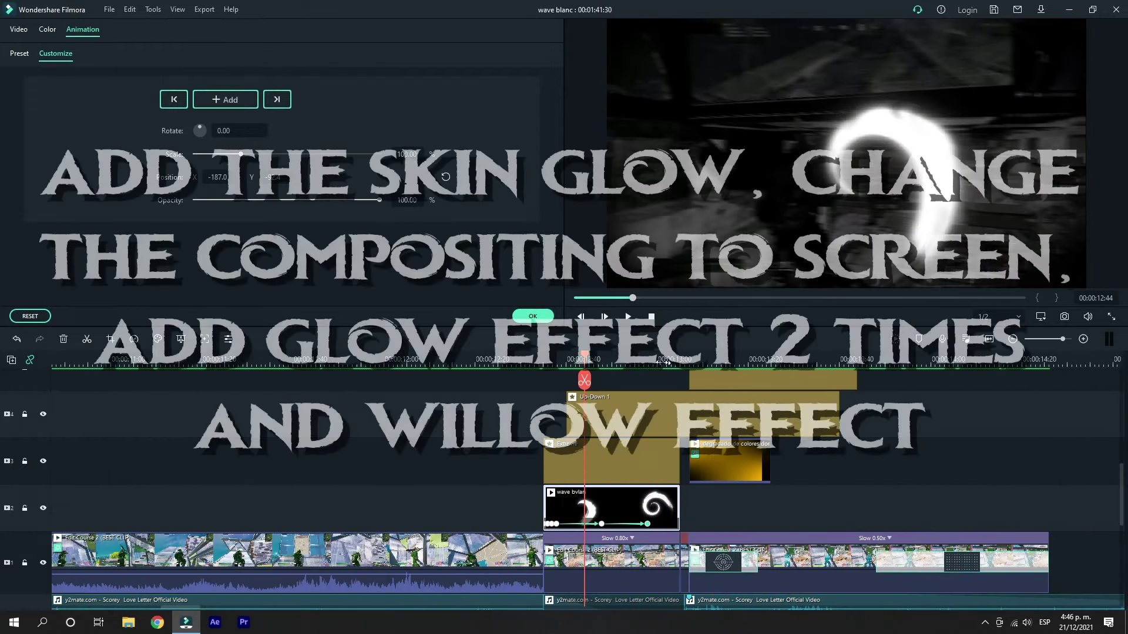
scroll(685, 454, up, 3)
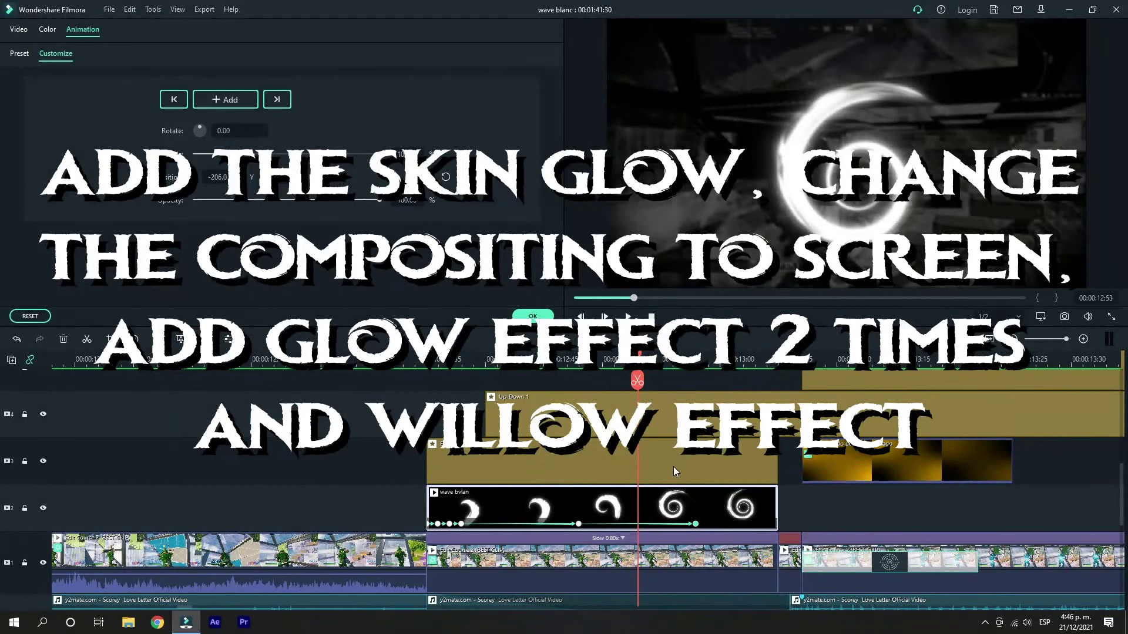
- Close the animation settings and move the effect clips and the golden gradient clip up two tracks, leaving two empty tracks above wave bvlan
click(533, 319)
scroll(621, 457, up, 1)
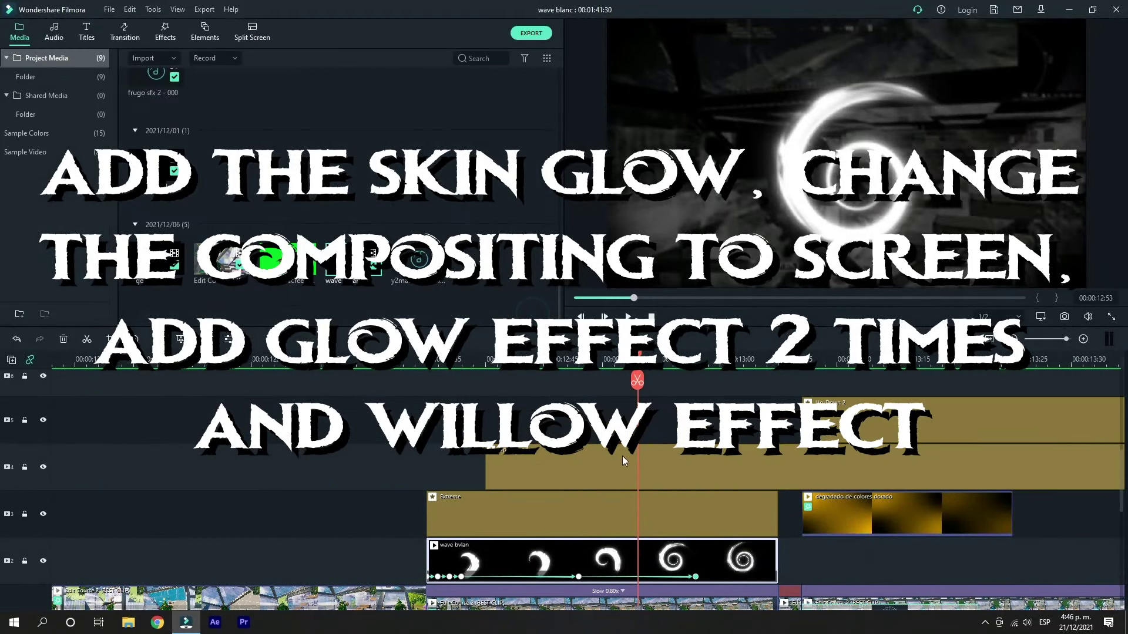
drag(637, 424, 874, 511)
drag(711, 514, 710, 475)
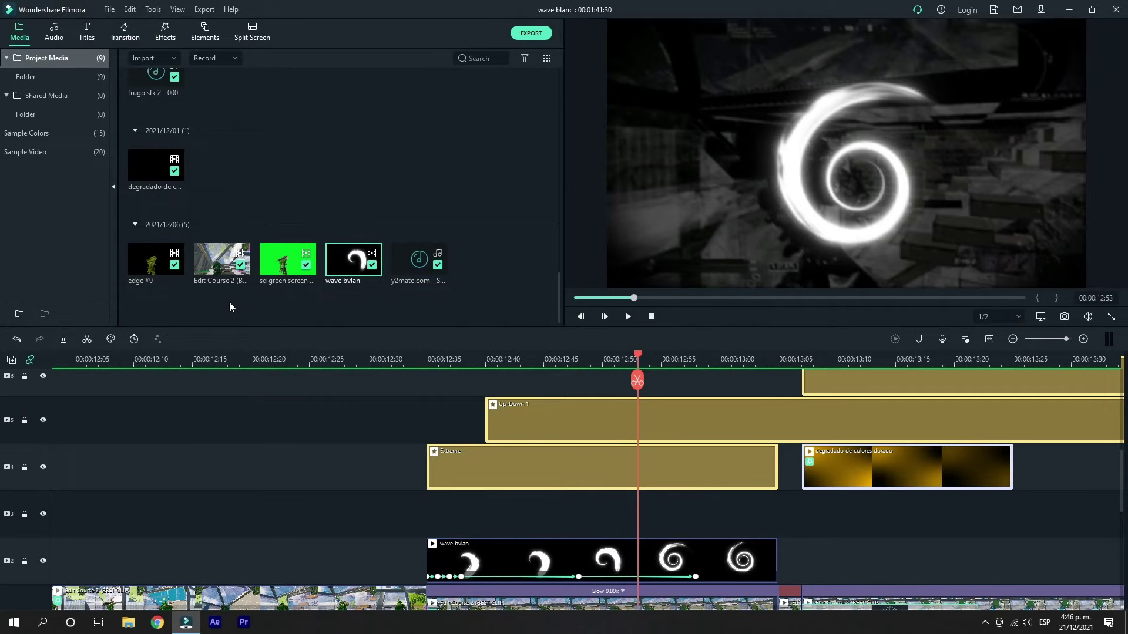
scroll(499, 506, up, 1)
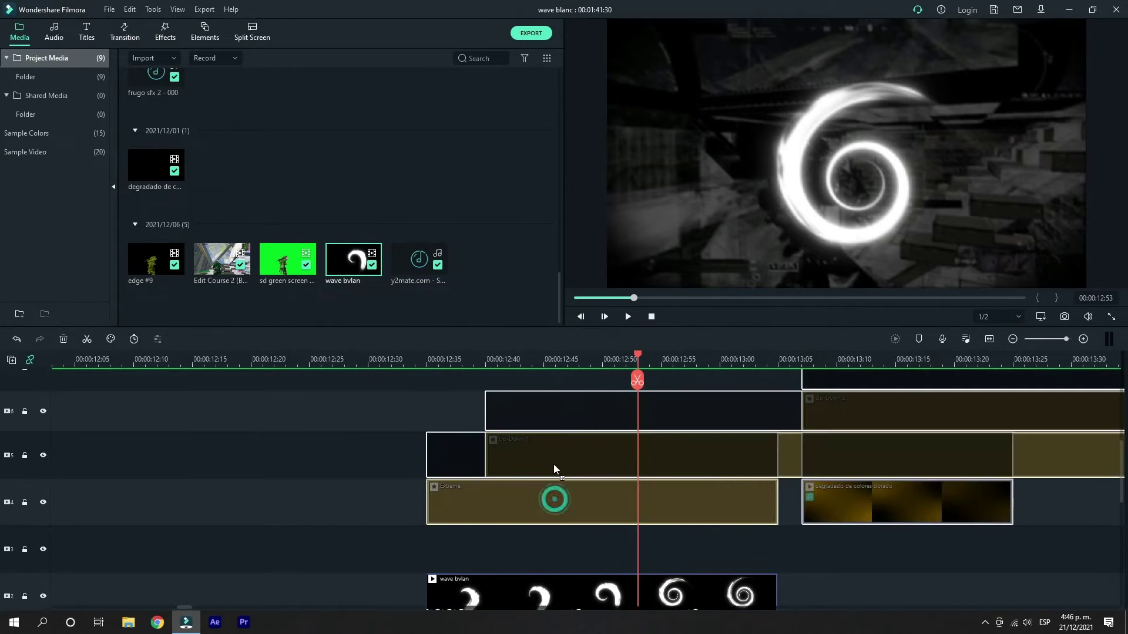
click(326, 463)
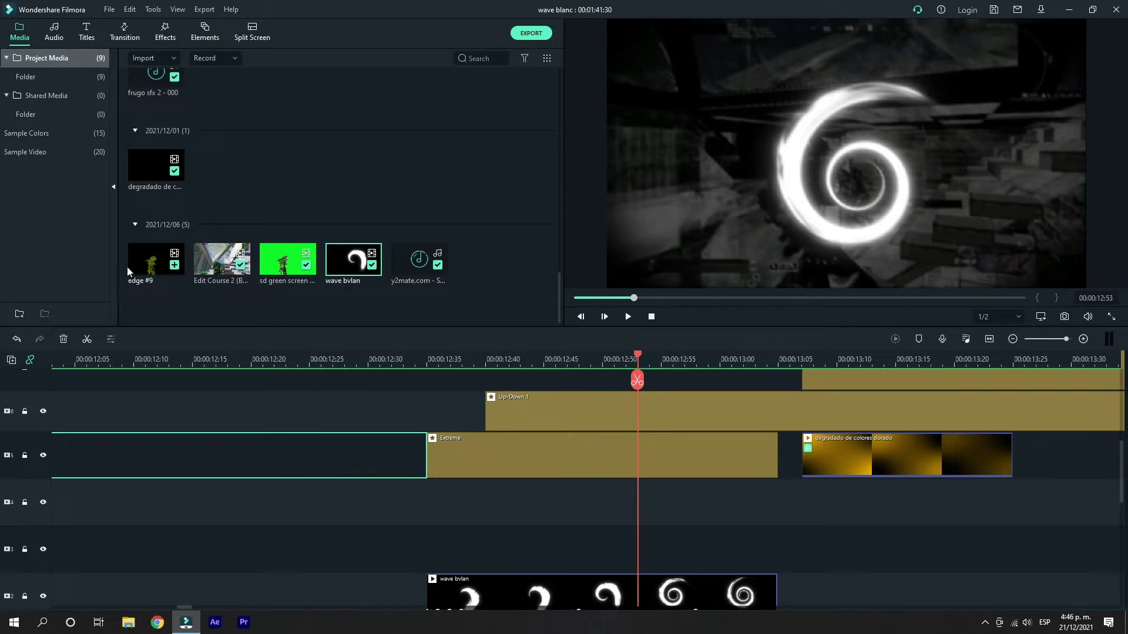
- Place the edge #9 clip directly below the Extreme effect, aligned with its start, and set its blending mode to Screen
drag(140, 259, 428, 488)
double_click(572, 493)
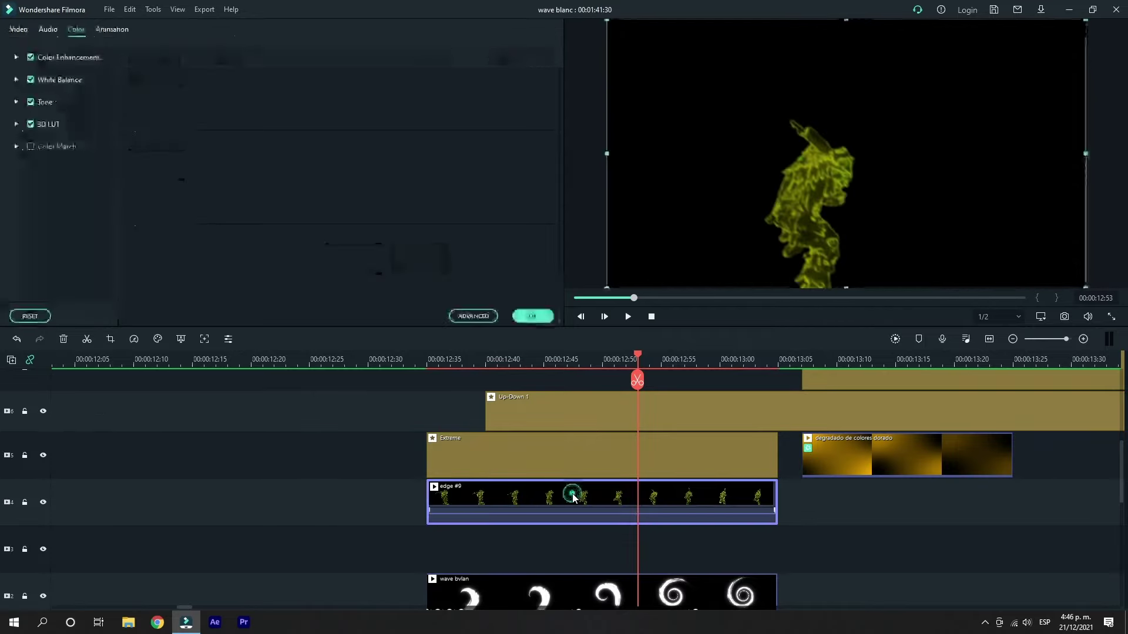
click(18, 32)
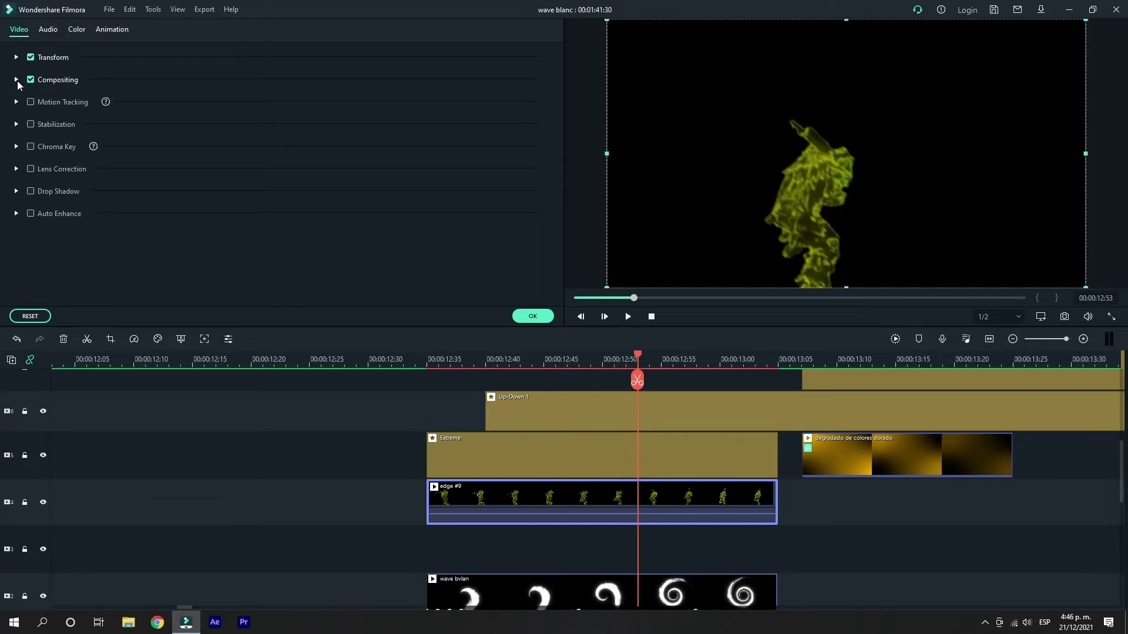
click(17, 80)
click(230, 112)
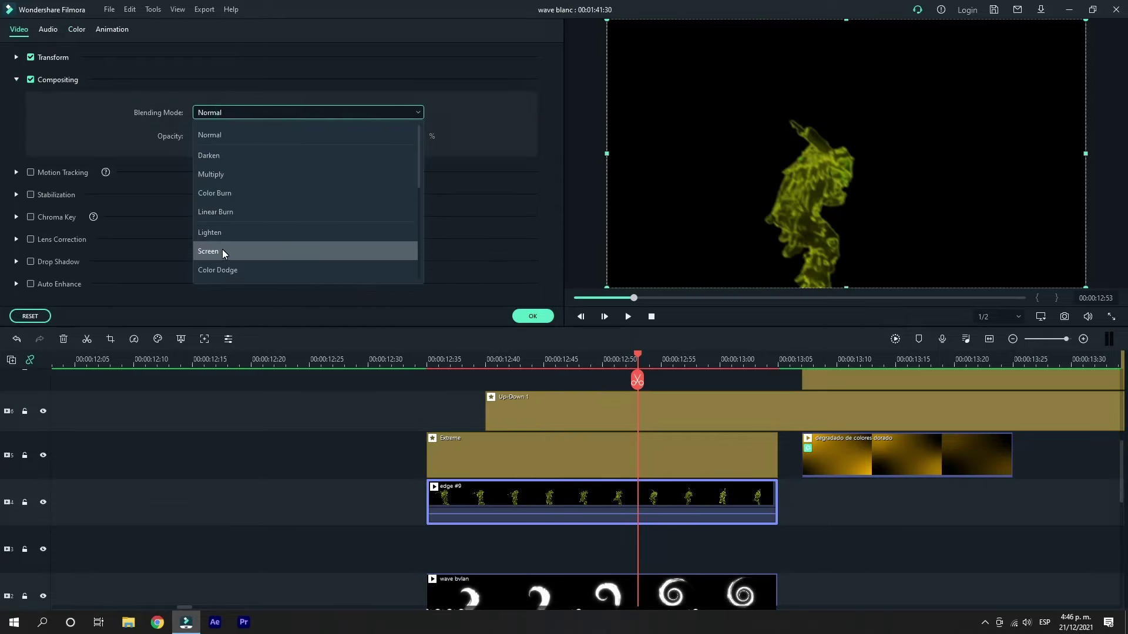
click(222, 251)
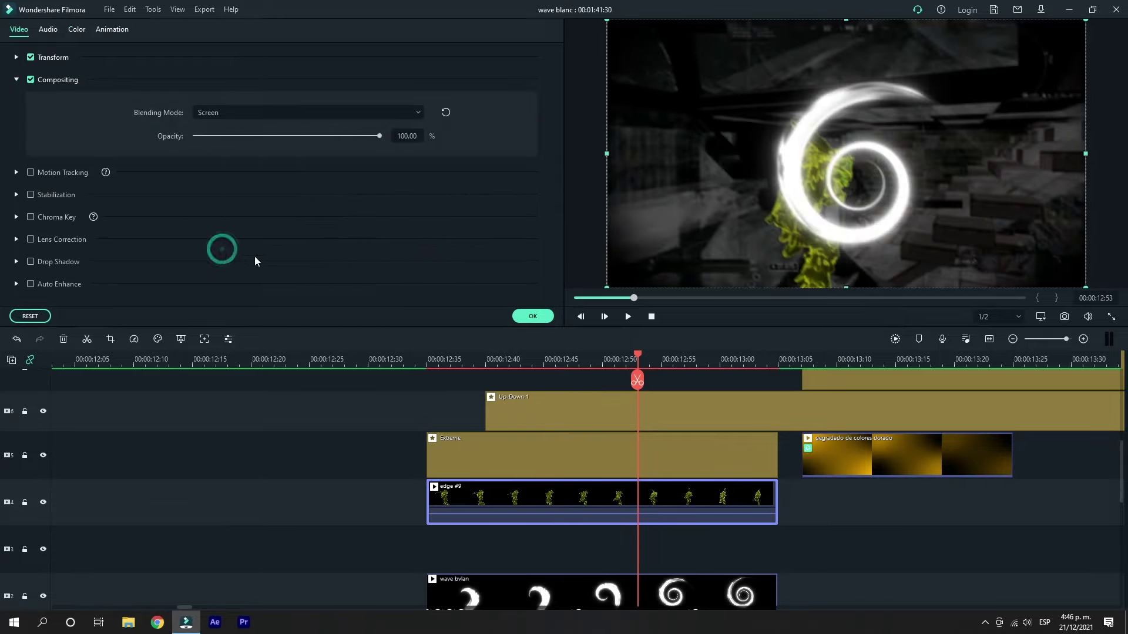
click(17, 80)
click(531, 317)
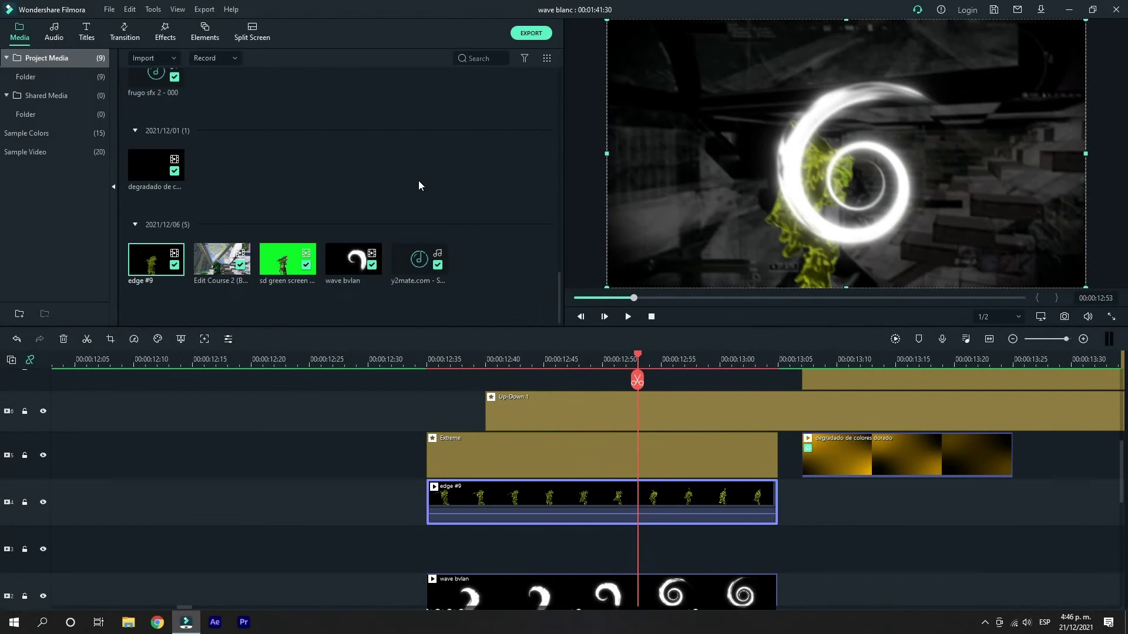
- Apply the Glow effect twice and the Willow effect once to the edge #9 clip
click(164, 32)
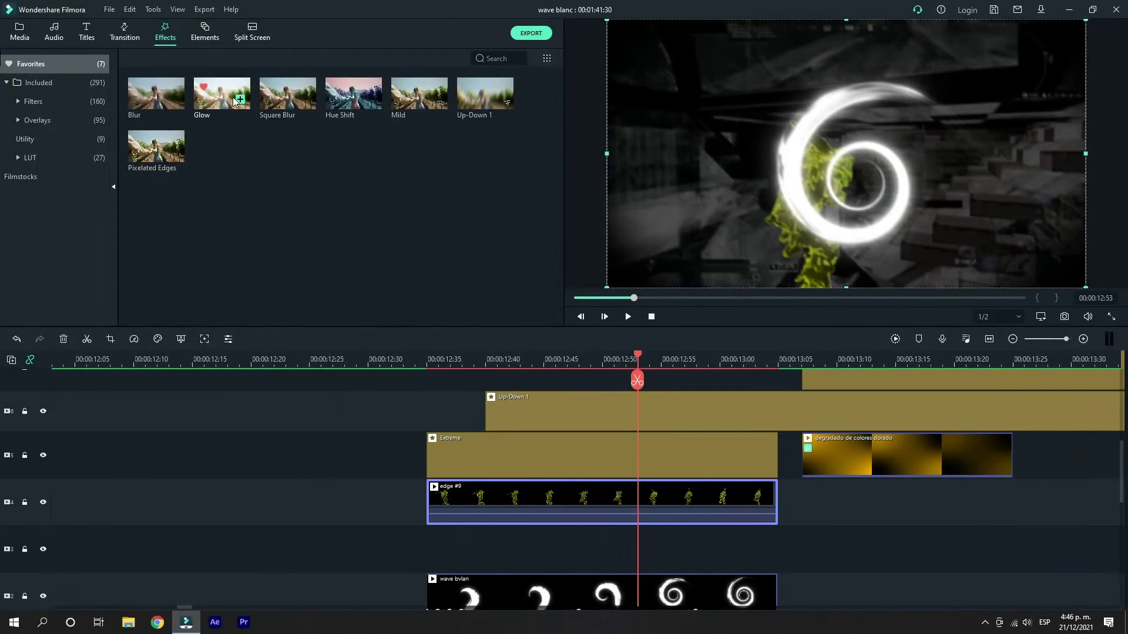
drag(234, 101, 624, 513)
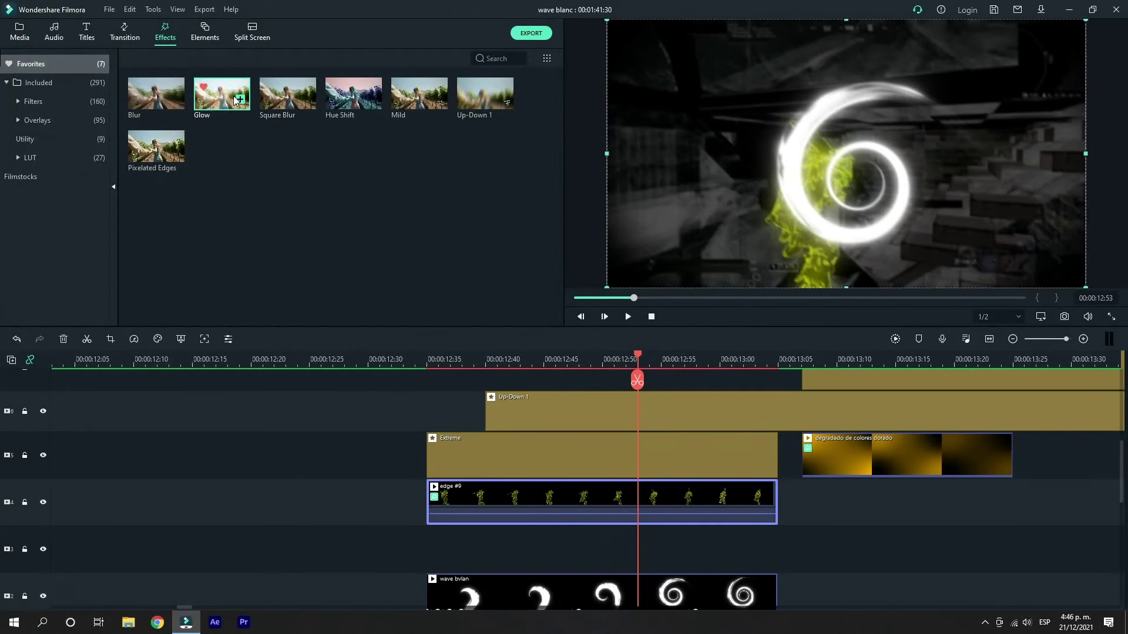
drag(222, 101, 523, 485)
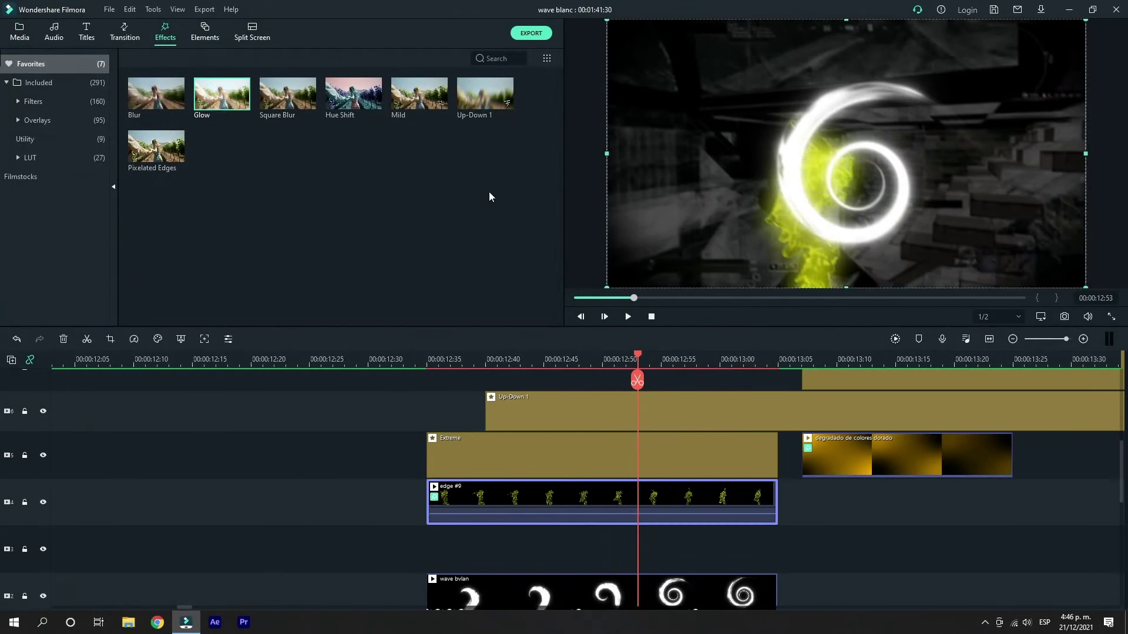
click(26, 84)
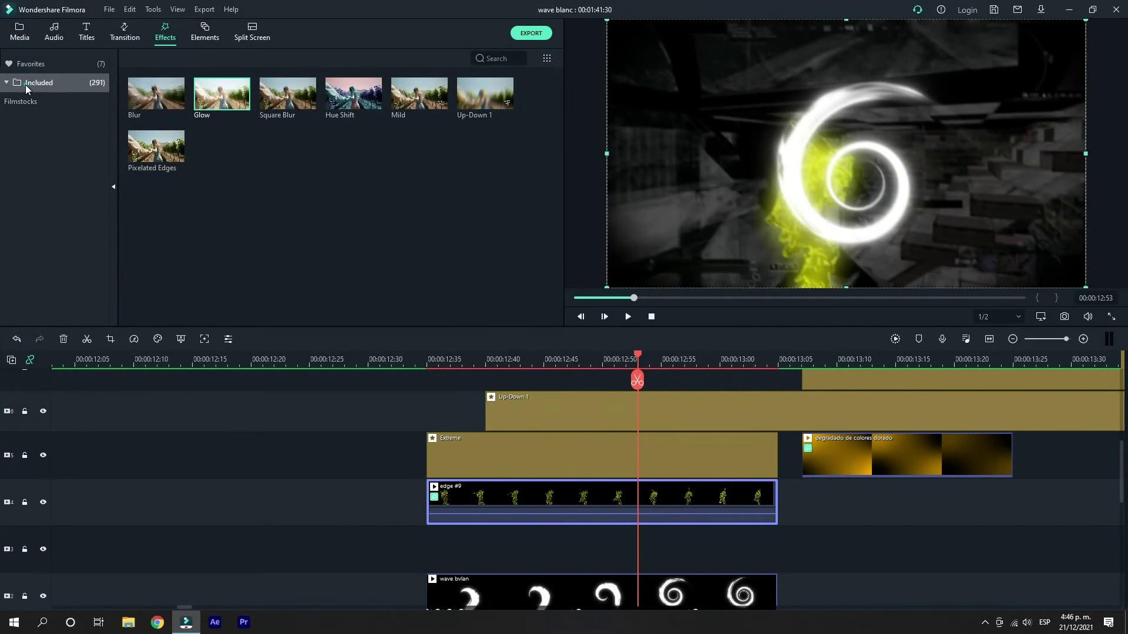
drag(159, 210, 508, 500)
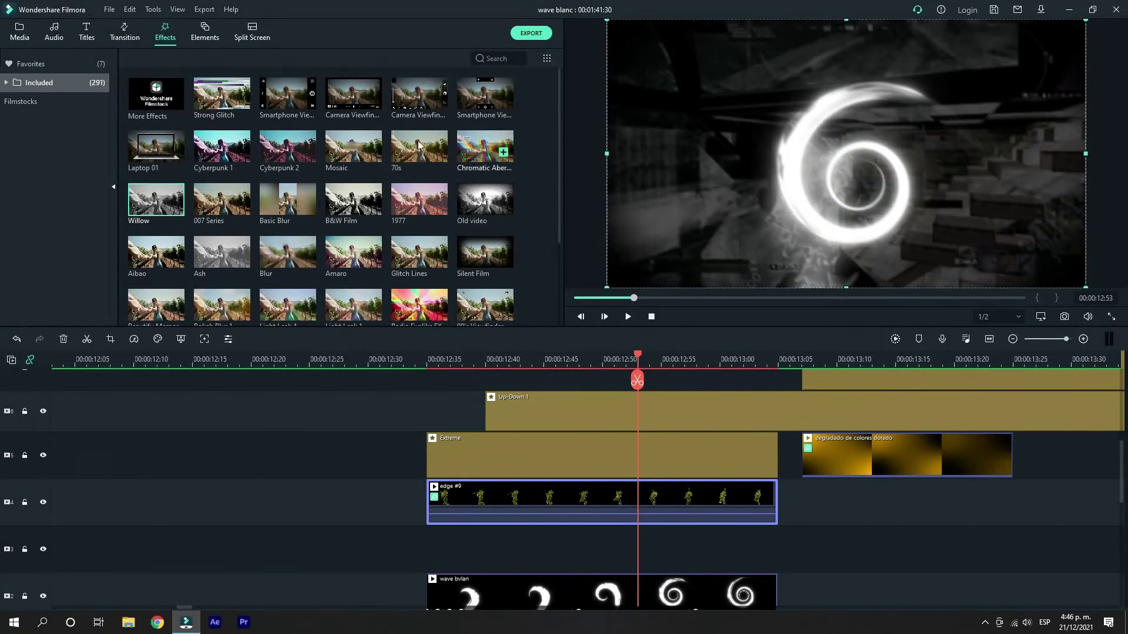
- Place the sd green screen clip on the empty track above wave bvlan and key out its green background with Chroma Key
click(20, 32)
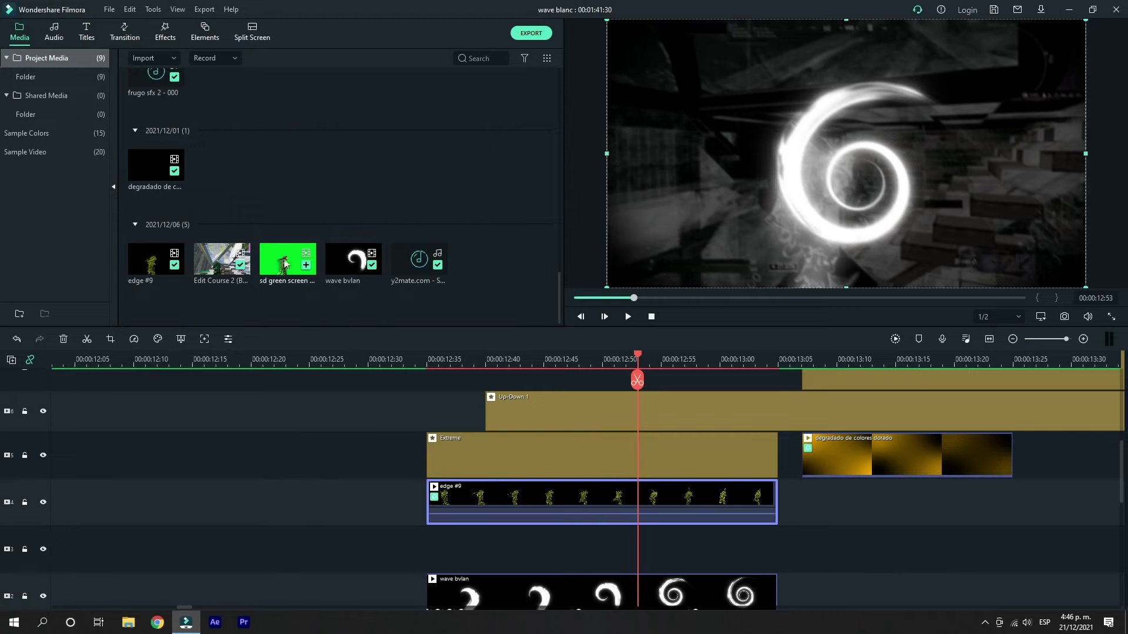
drag(296, 372, 445, 536)
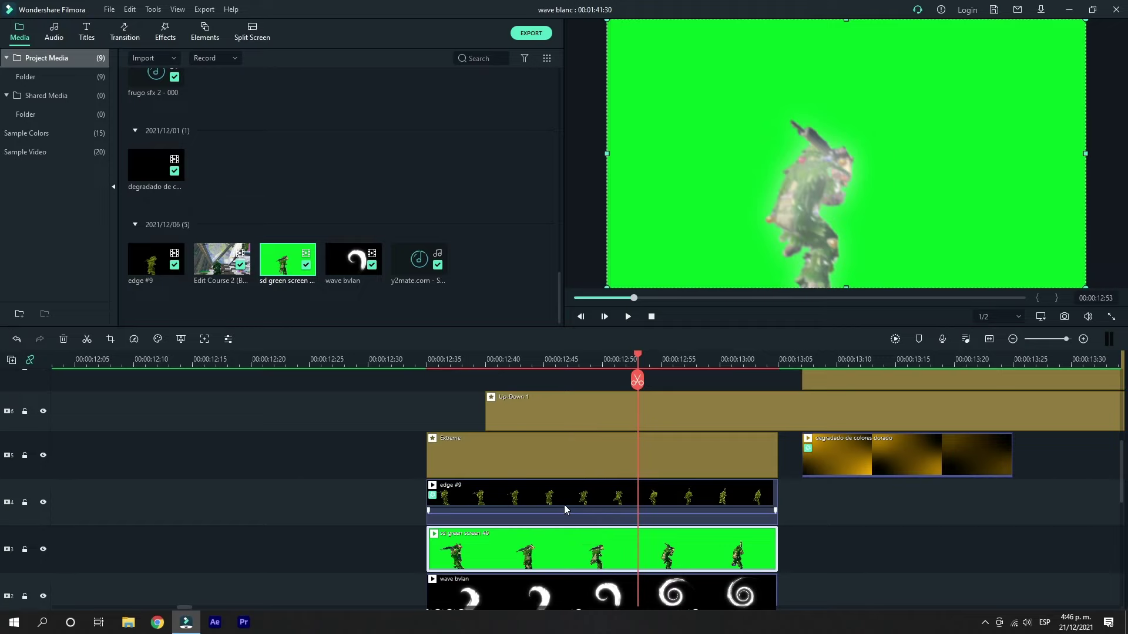
double_click(563, 538)
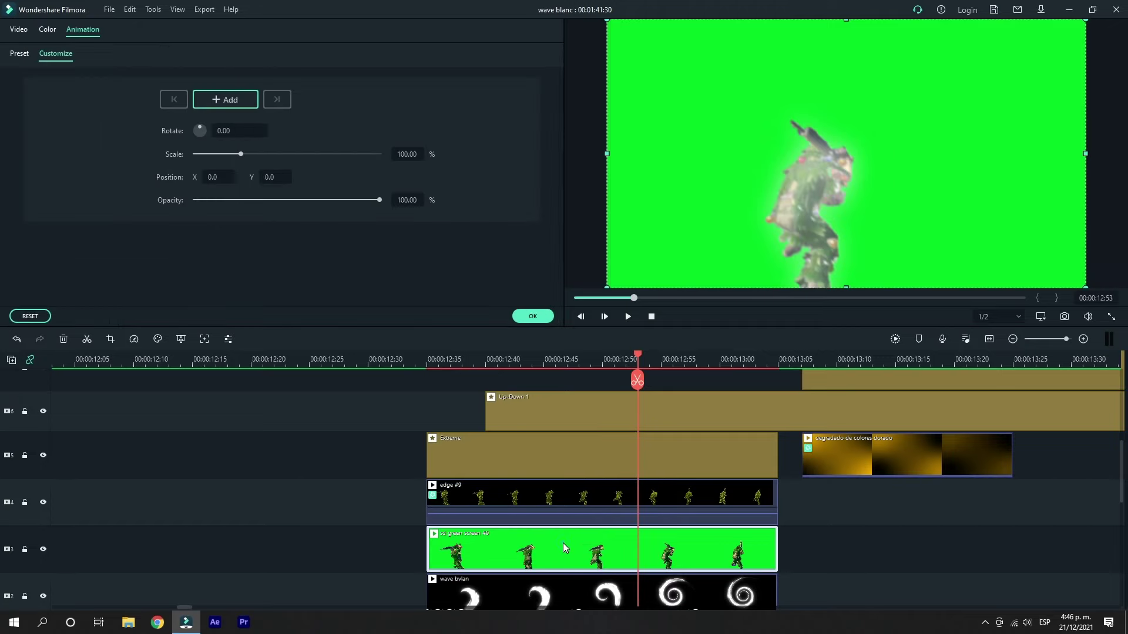
click(19, 29)
scroll(171, 202, down, 5)
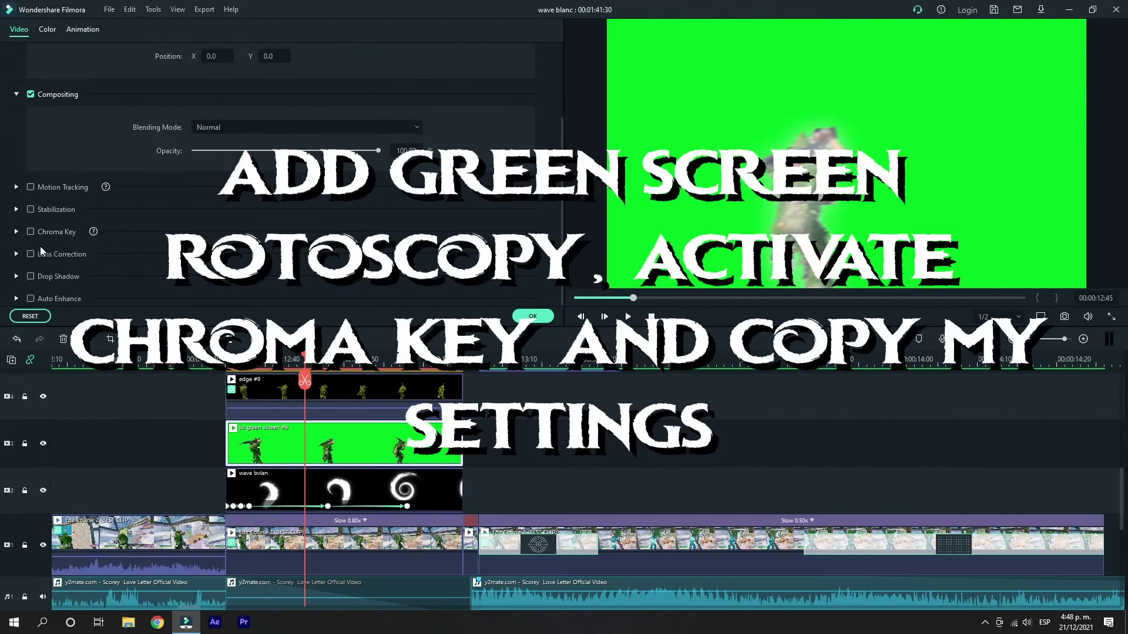
click(32, 232)
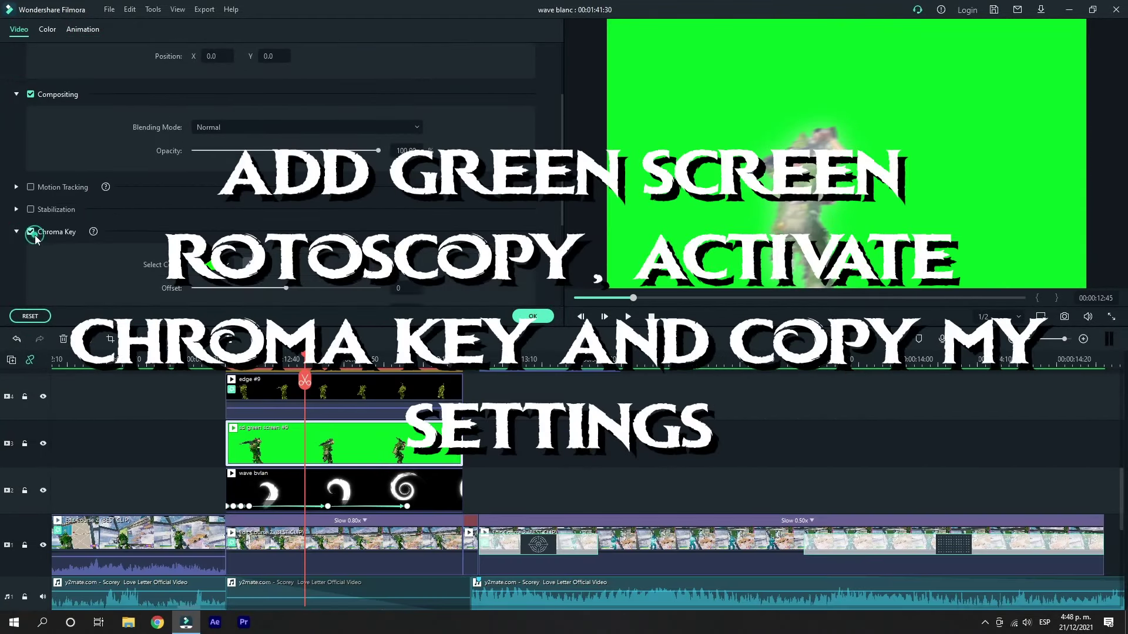
click(248, 263)
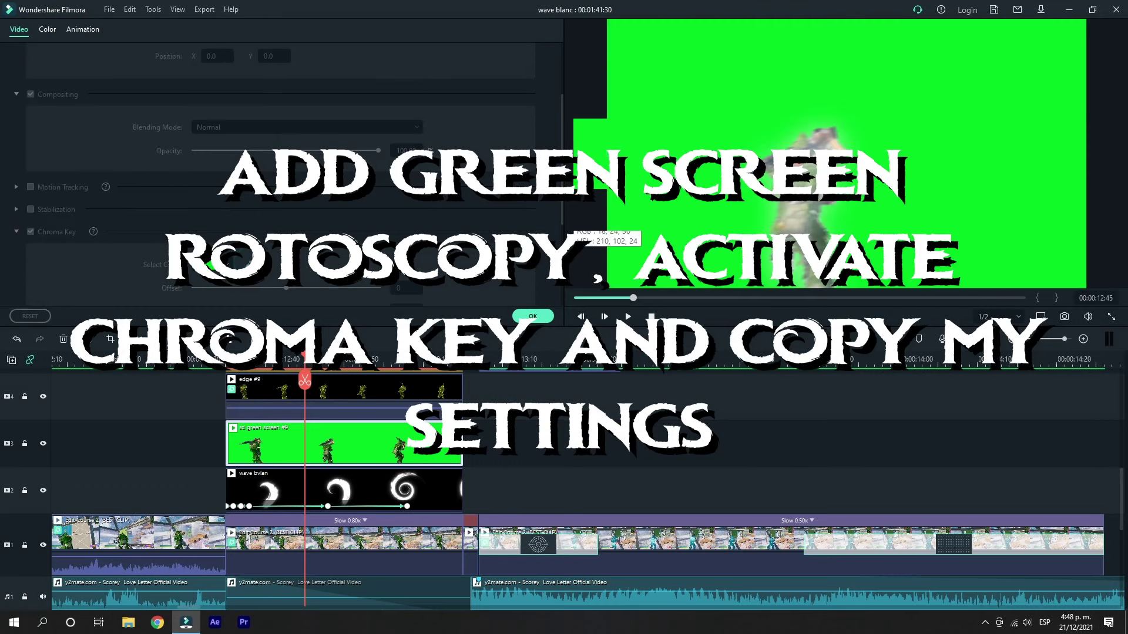
click(663, 197)
click(532, 316)
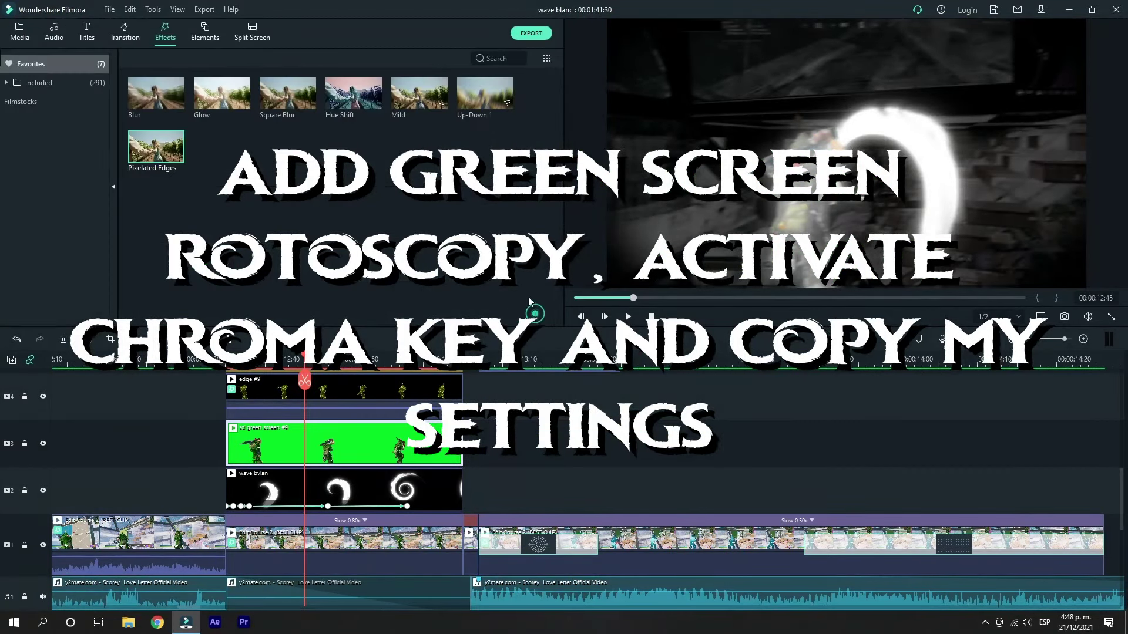
- Apply the Willow effect to the green screen clip and set its Chroma Key offset to 100
click(87, 83)
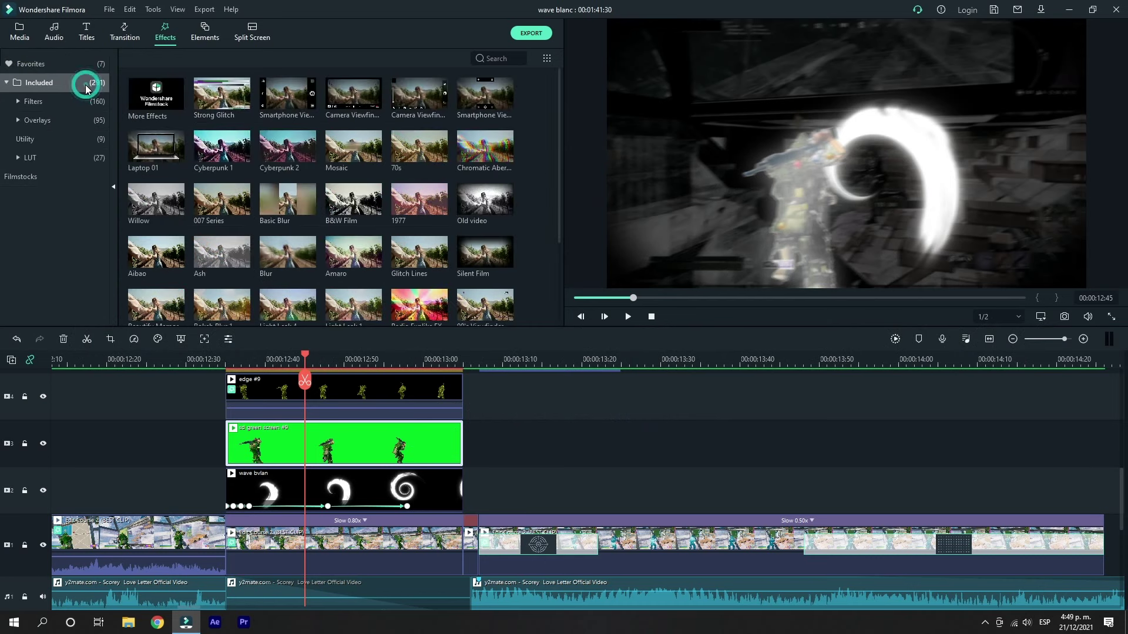
drag(162, 202, 423, 440)
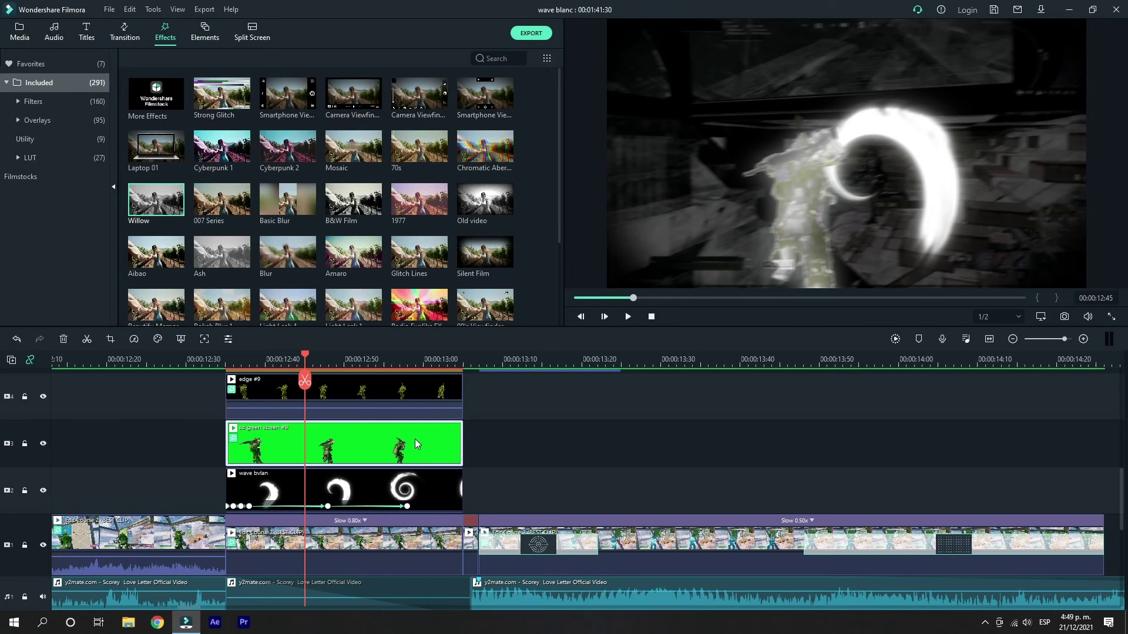
double_click(415, 441)
scroll(116, 213, down, 3)
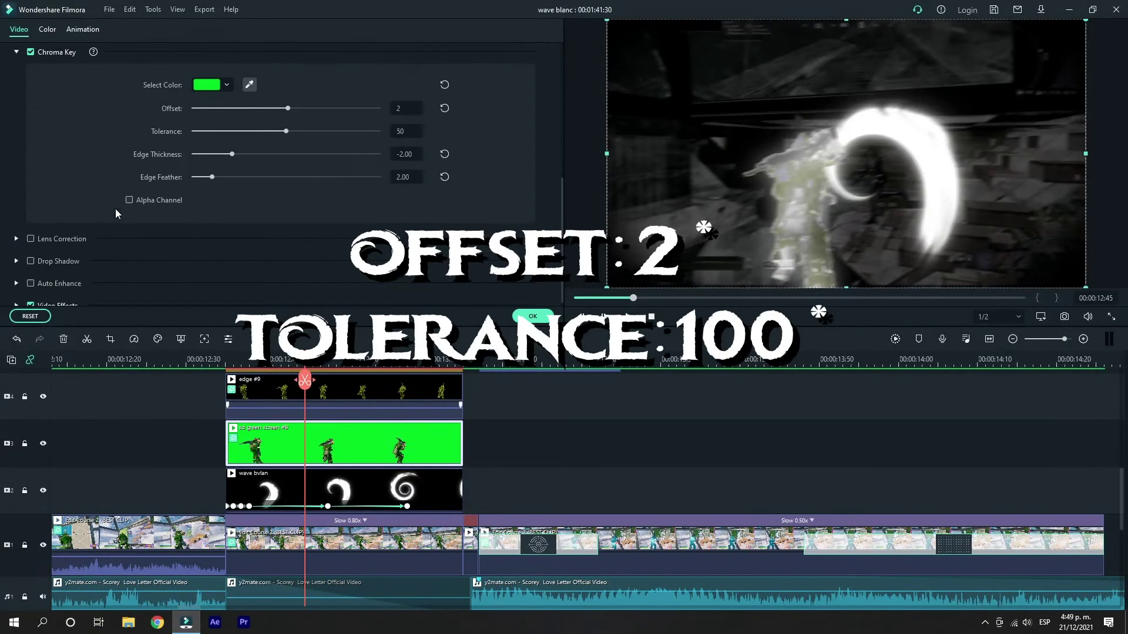
drag(290, 110, 385, 120)
click(345, 361)
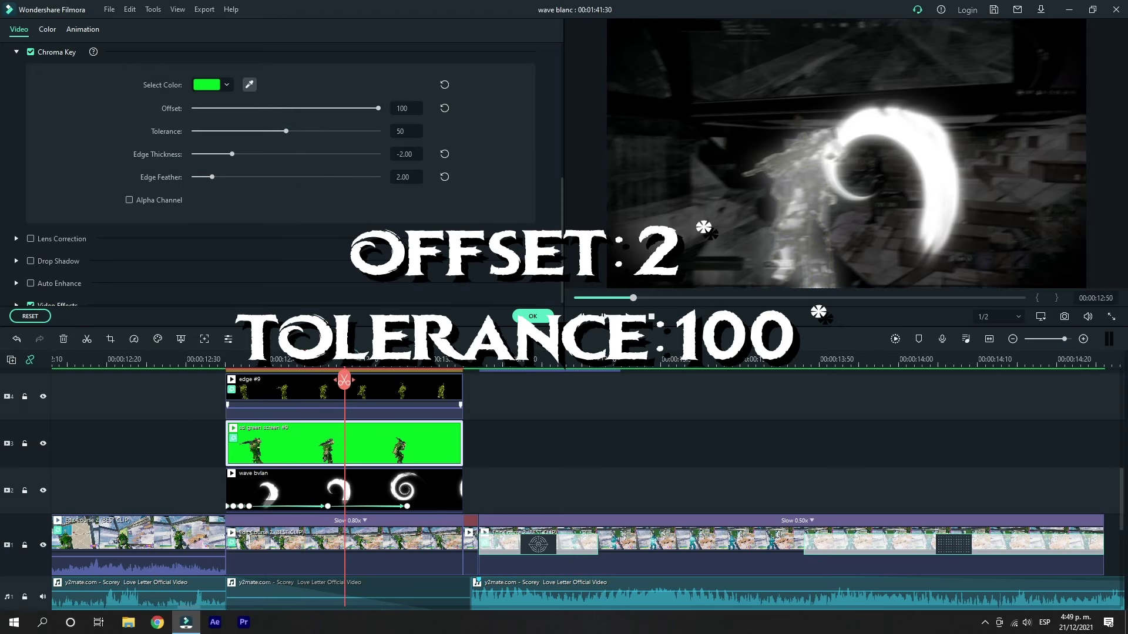
click(524, 316)
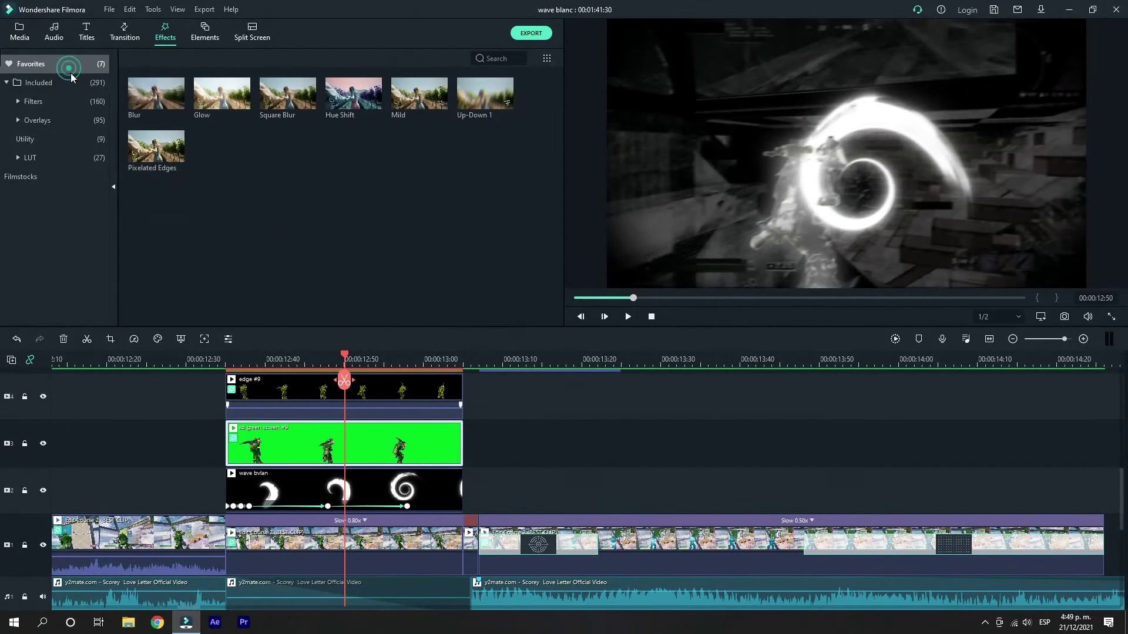
- Apply the Pixelated Edges effect to the green screen clip and sample white from the glowing wave as its color
drag(155, 145, 311, 446)
double_click(317, 447)
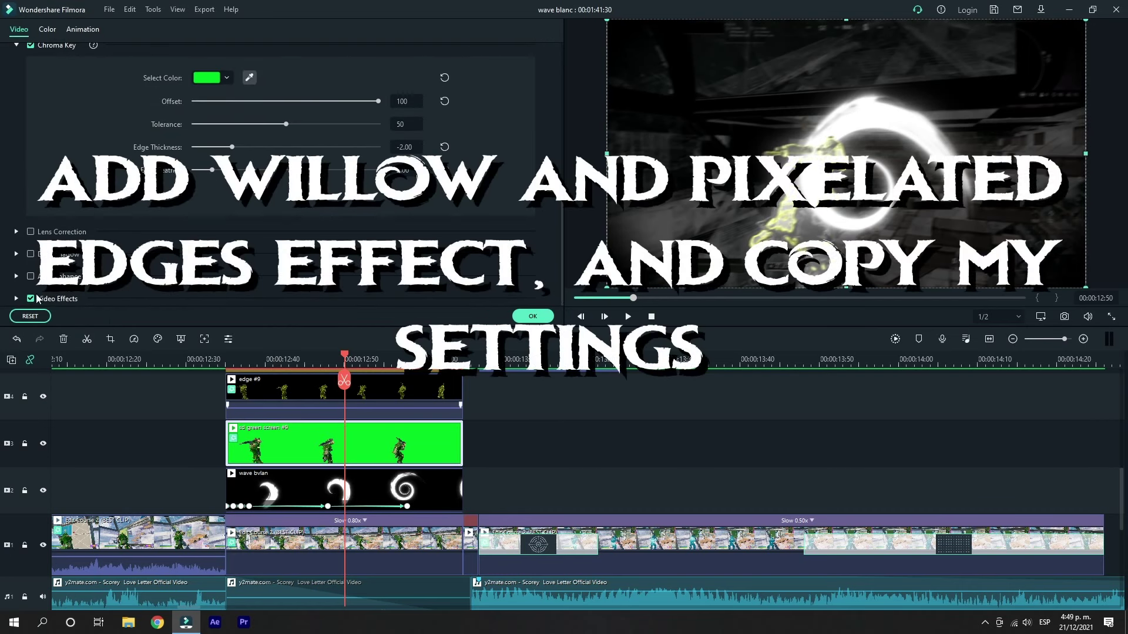
click(17, 299)
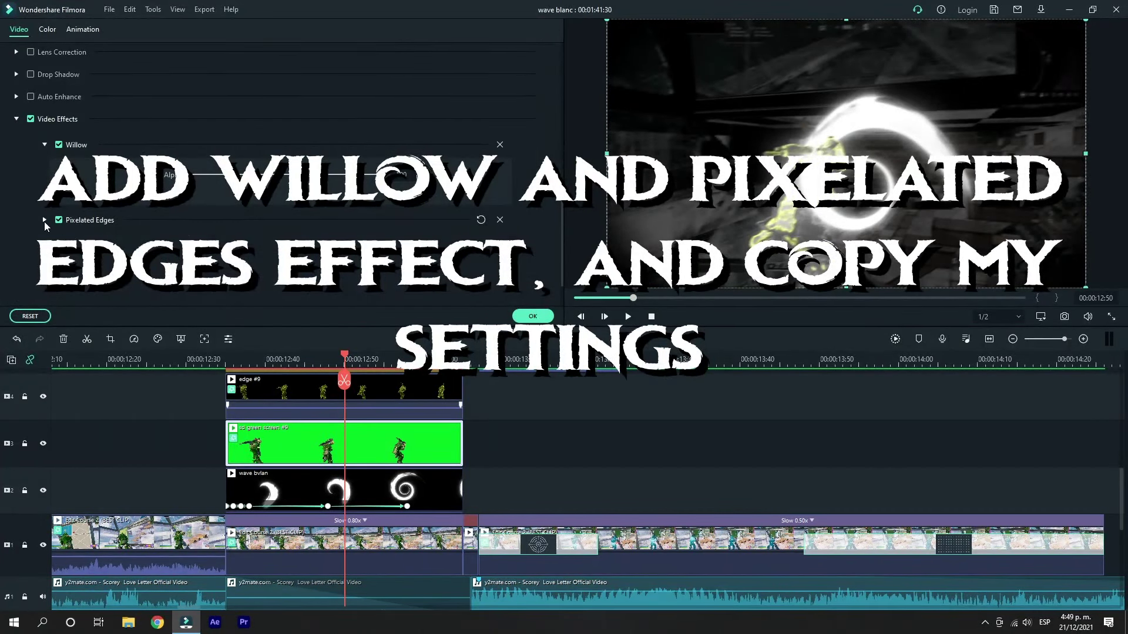
click(44, 221)
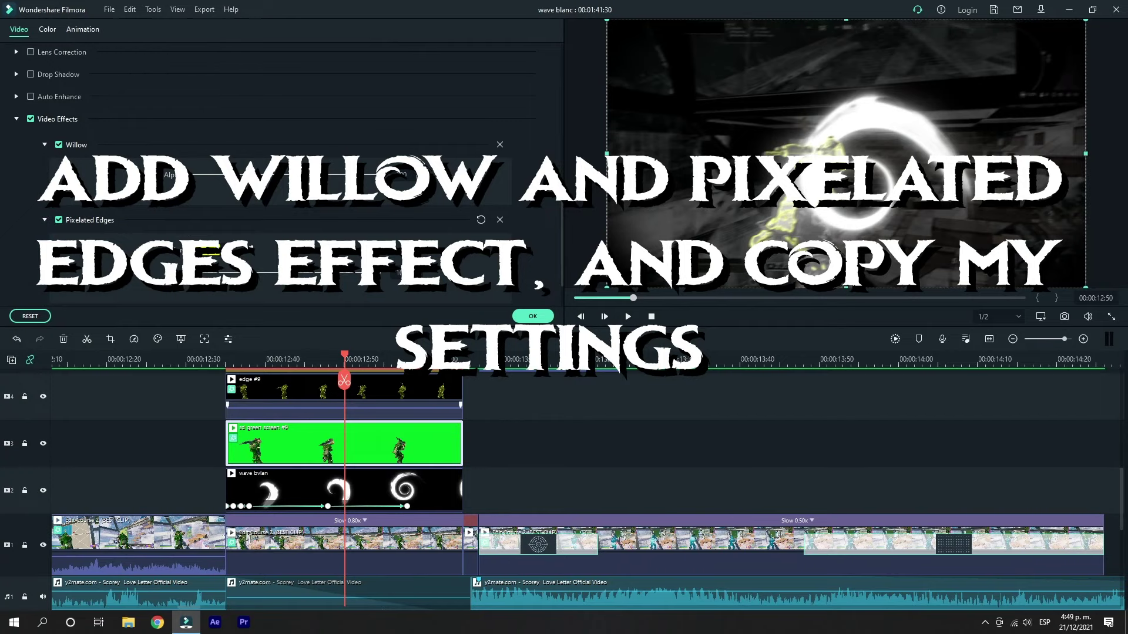
click(249, 249)
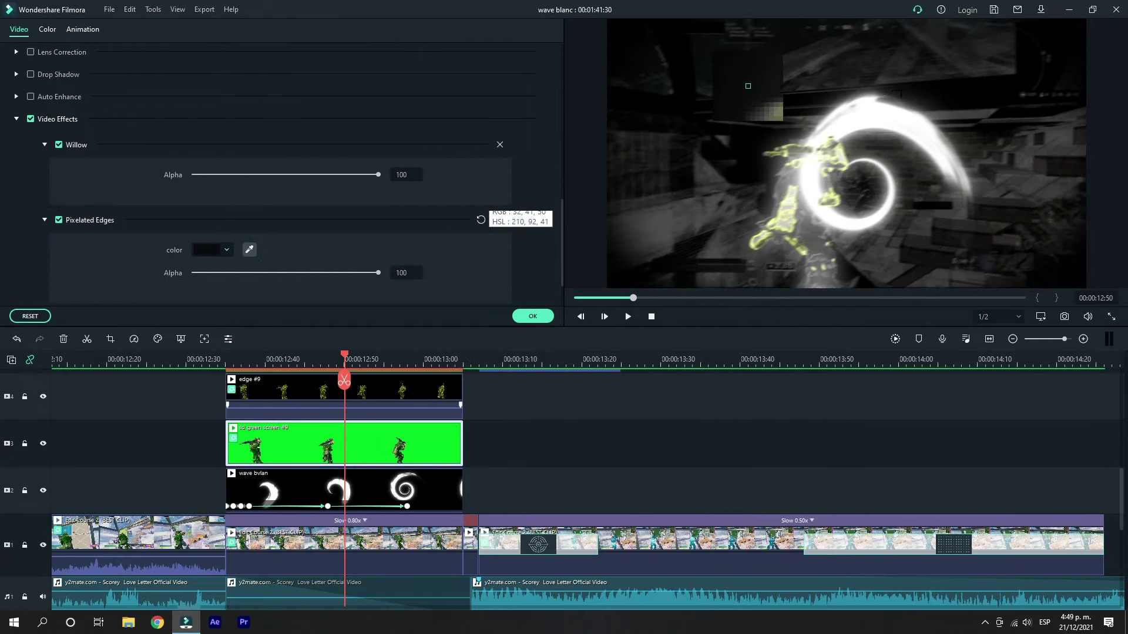
click(867, 131)
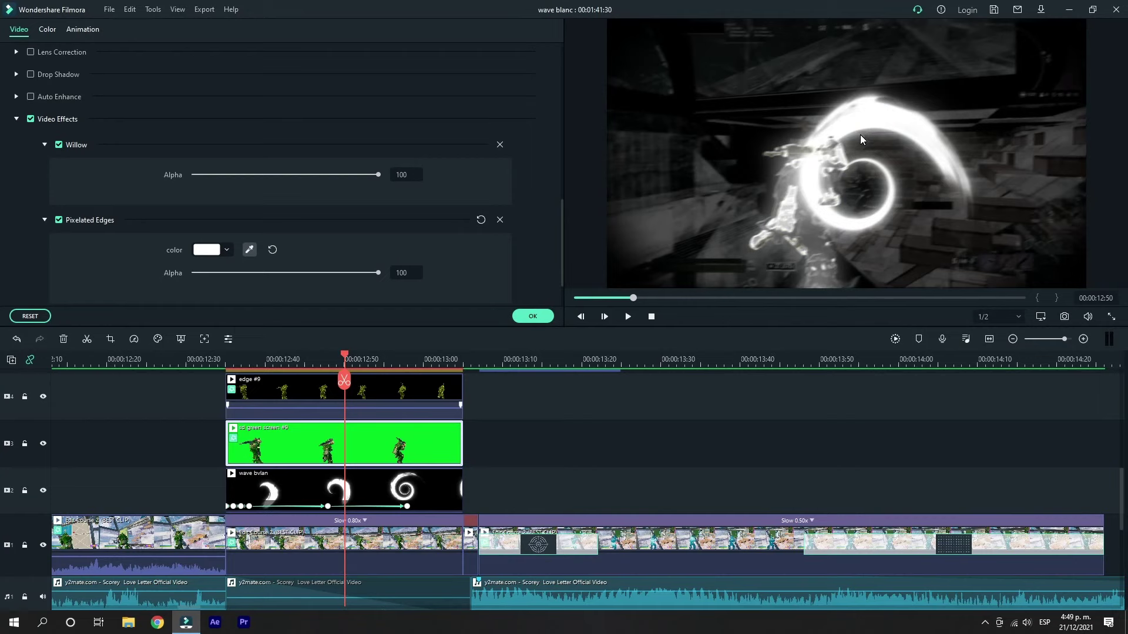
click(383, 355)
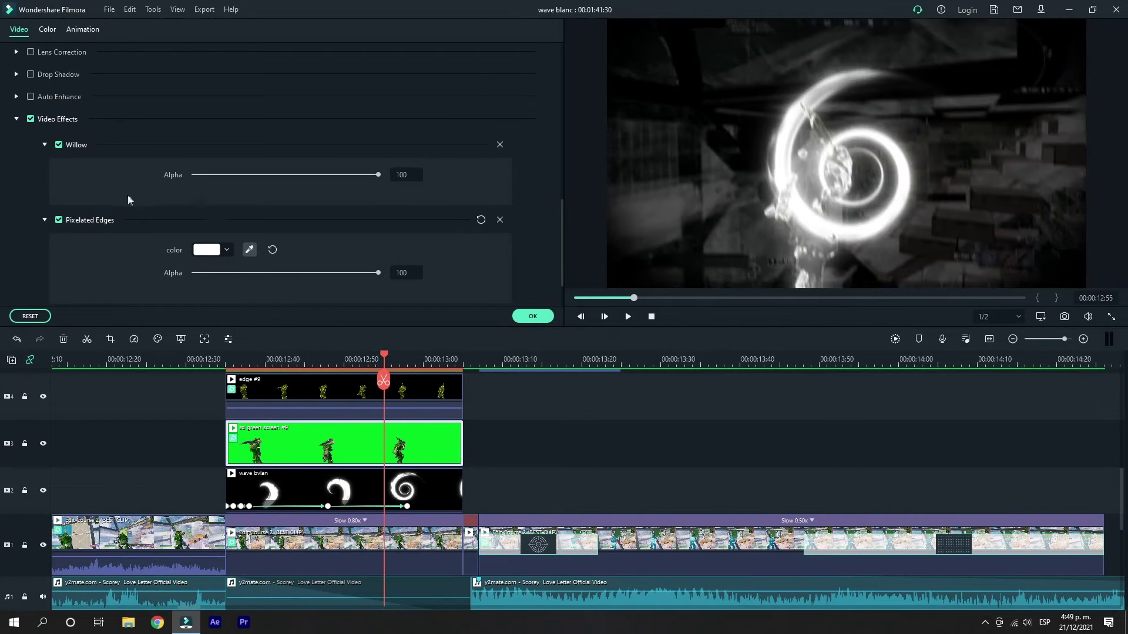
- Set the green screen clip's Chroma Key offset to 1 and tolerance to 100
scroll(128, 199, down, 2)
scroll(103, 222, up, 10)
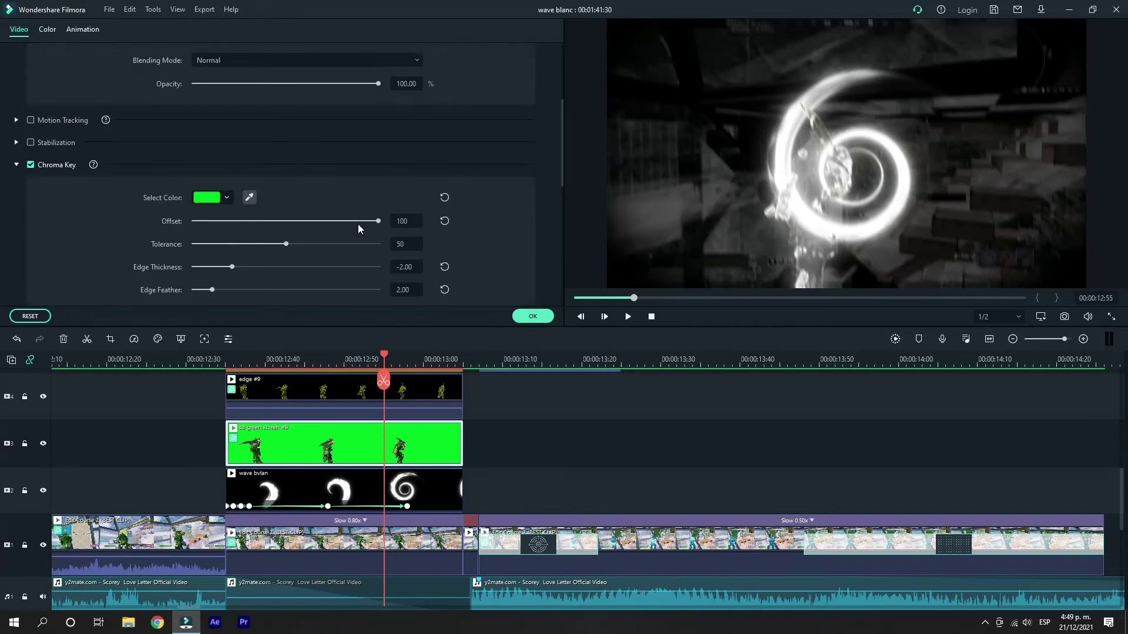
drag(347, 221, 290, 224)
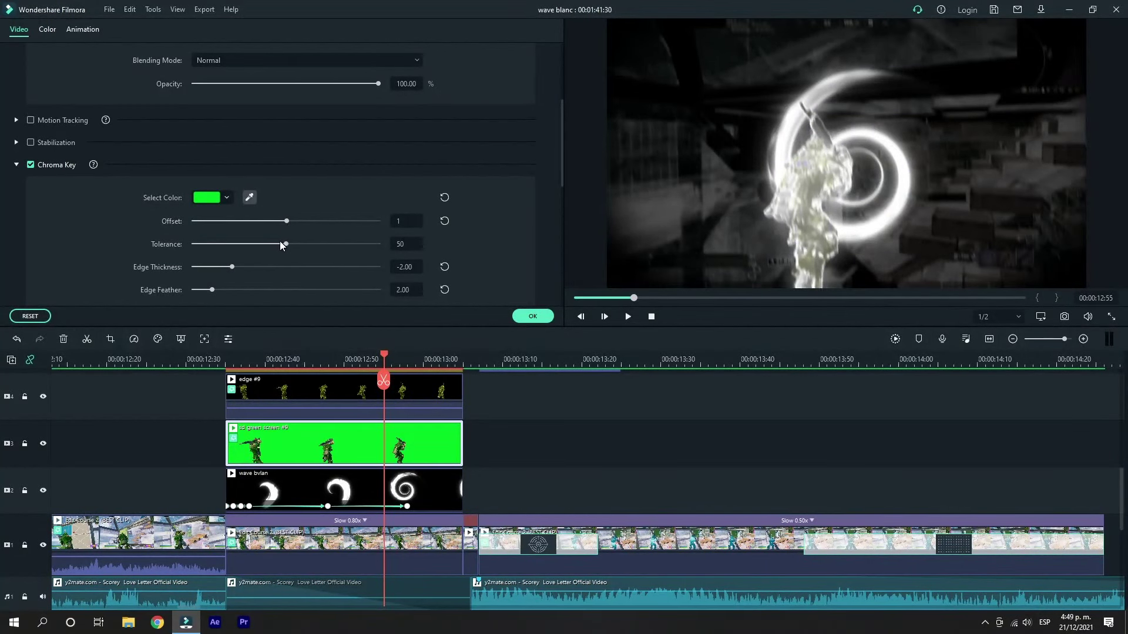
drag(295, 245, 368, 256)
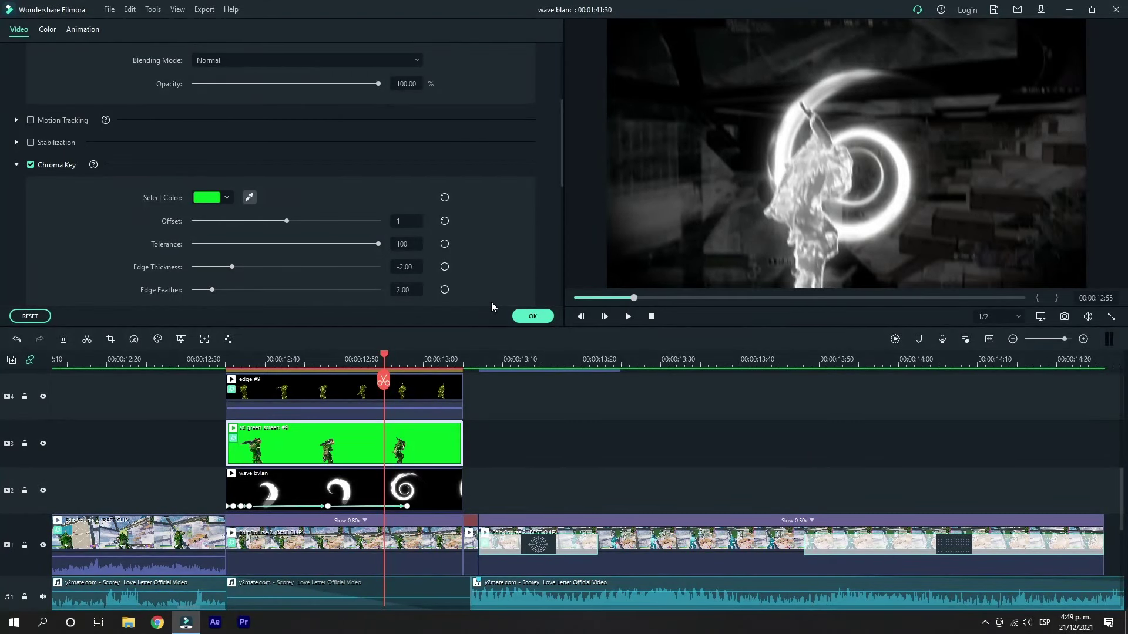
click(530, 315)
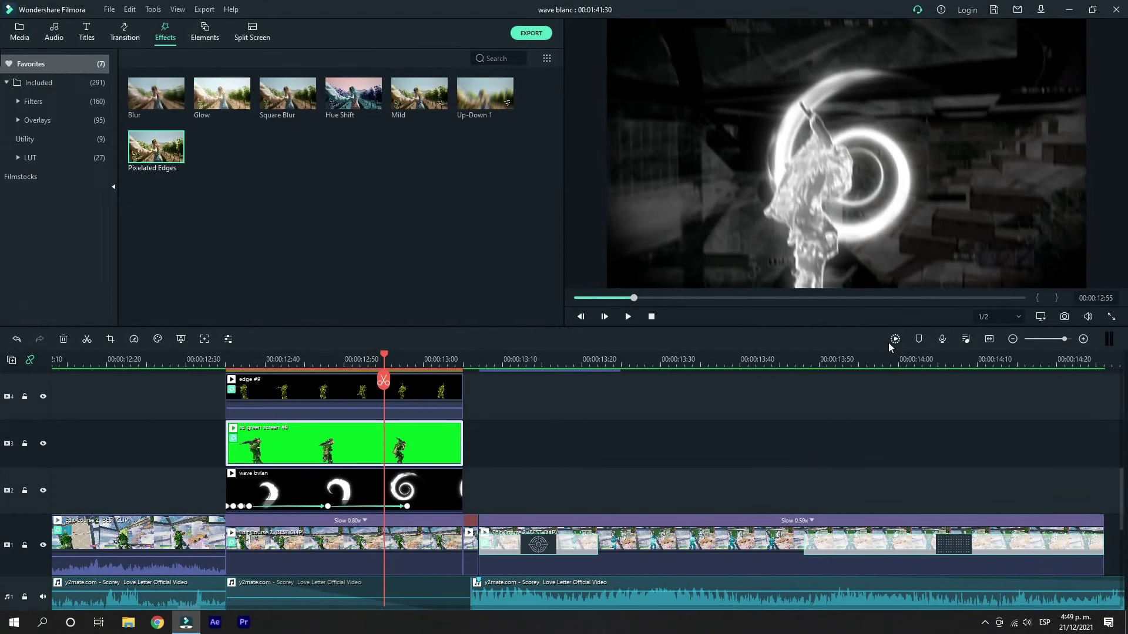
- Render the timeline preview and play it from before the wave effect to review the result
click(893, 340)
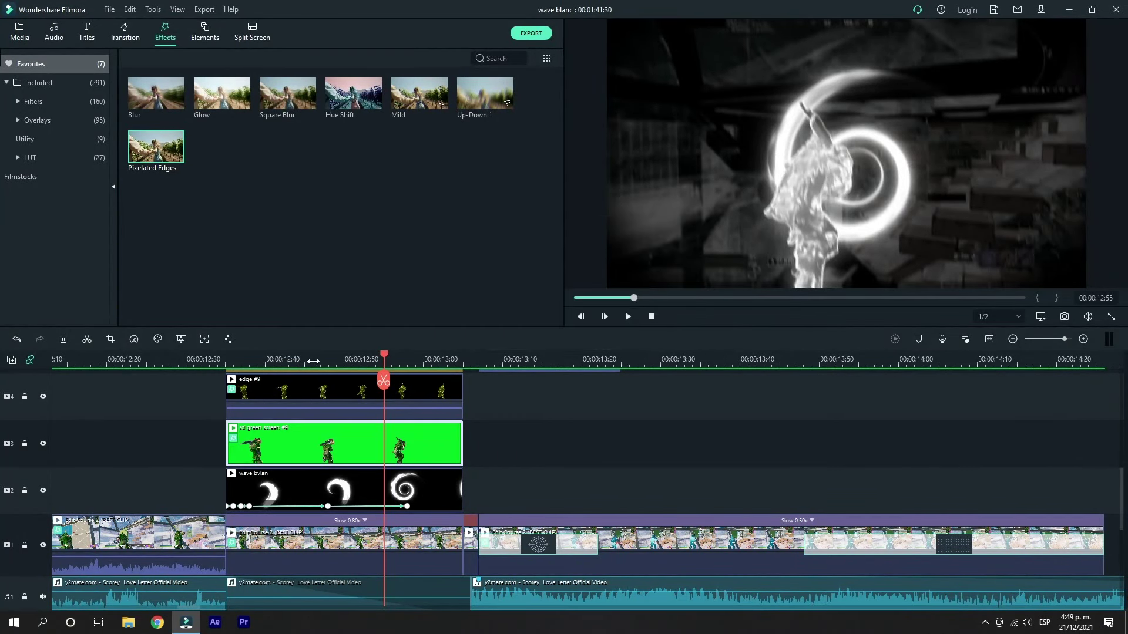
drag(312, 361, 212, 364)
click(189, 359)
key(space)
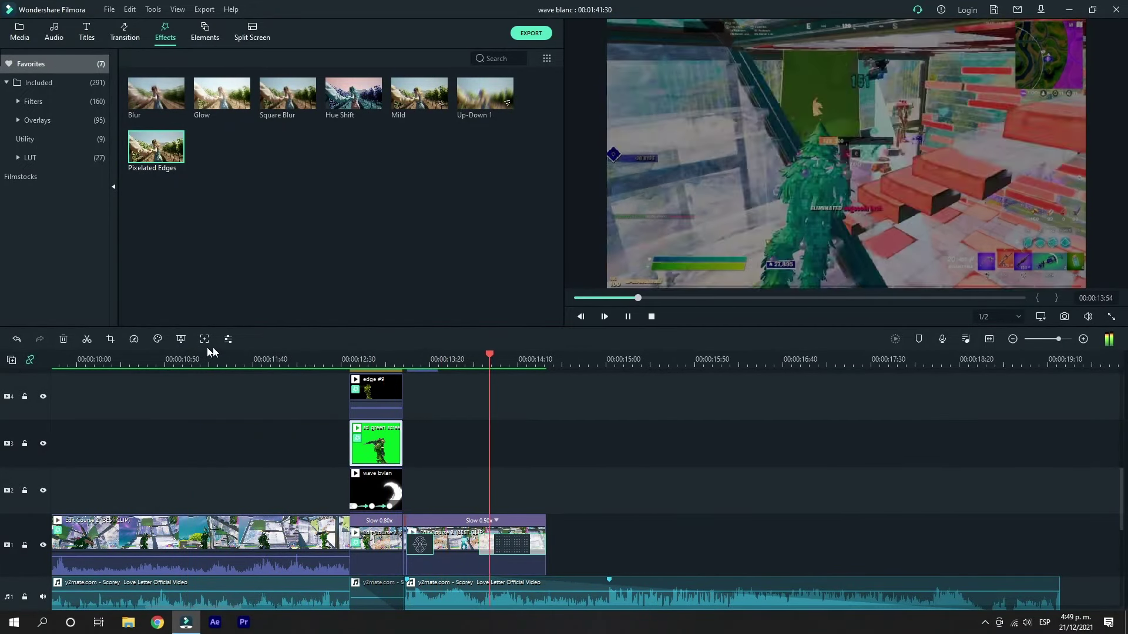
key(space)
- Duplicate the 0.80x slowed gameplay clip onto the empty track directly above edge #9, aligned with the original's start
click(373, 360)
scroll(394, 360, up, 1)
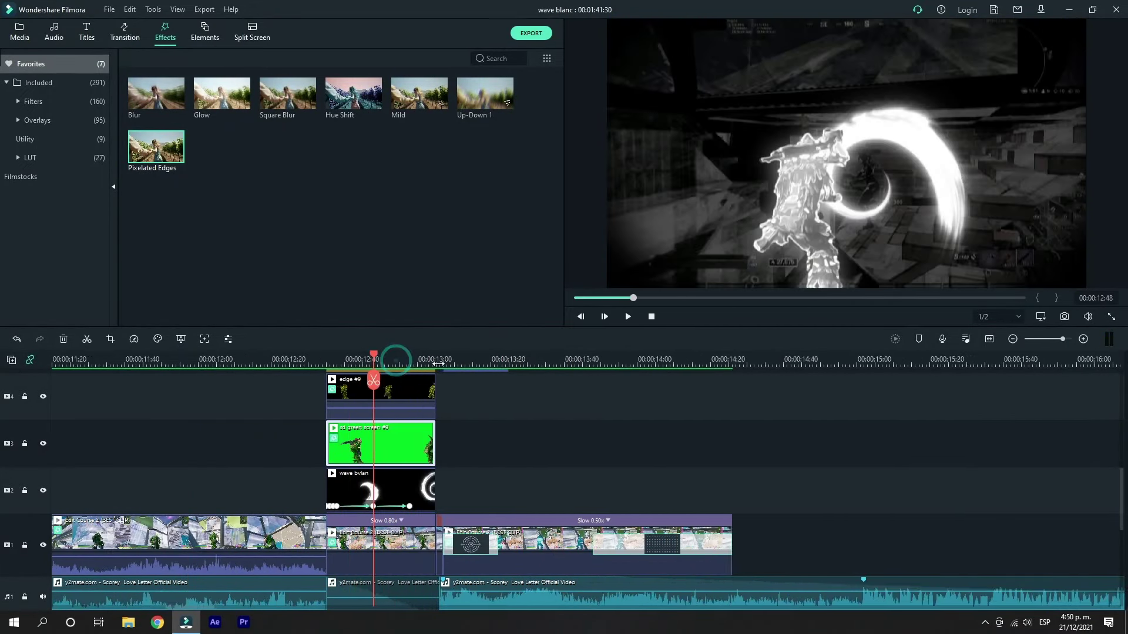
scroll(413, 429, up, 5)
drag(307, 412, 529, 514)
drag(357, 501, 347, 479)
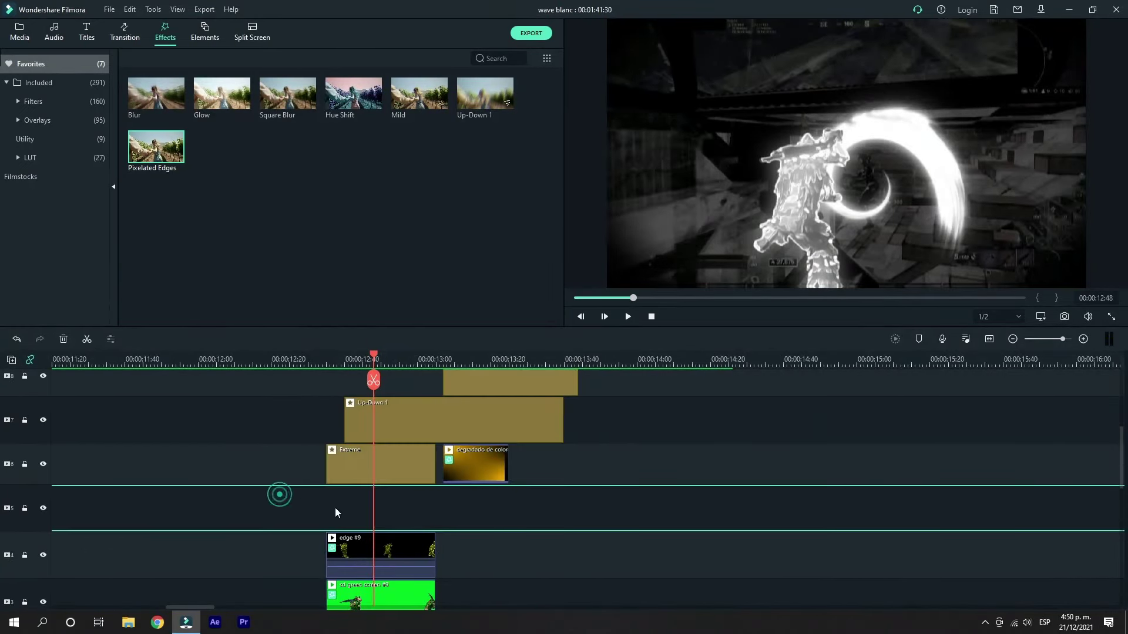
scroll(334, 507, down, 5)
click(369, 578)
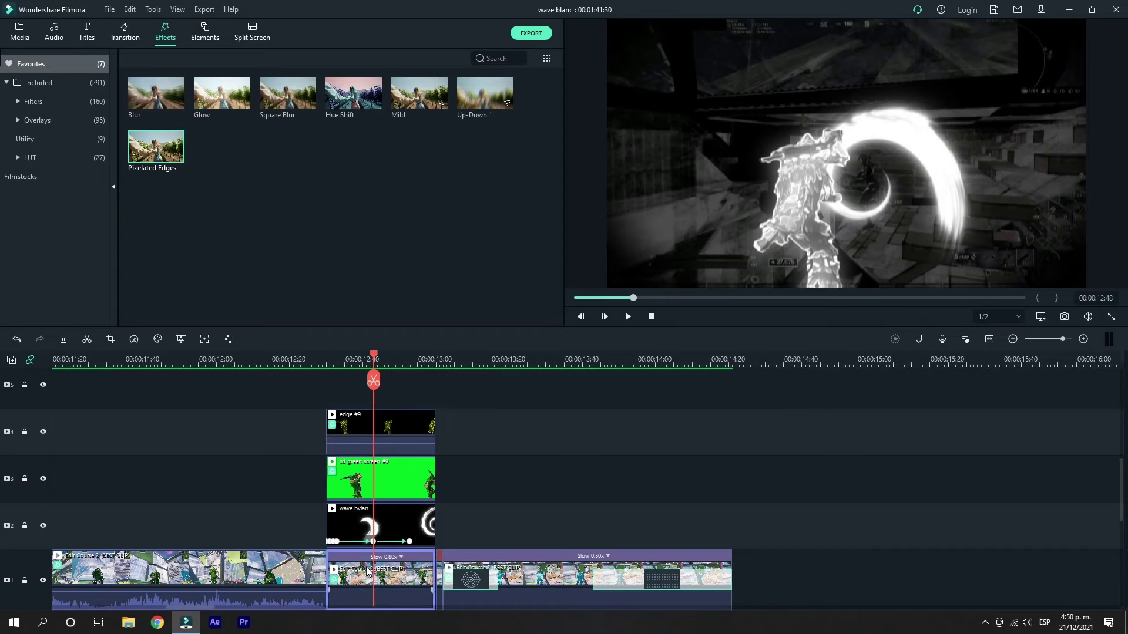
scroll(352, 468, up, 1)
click(325, 361)
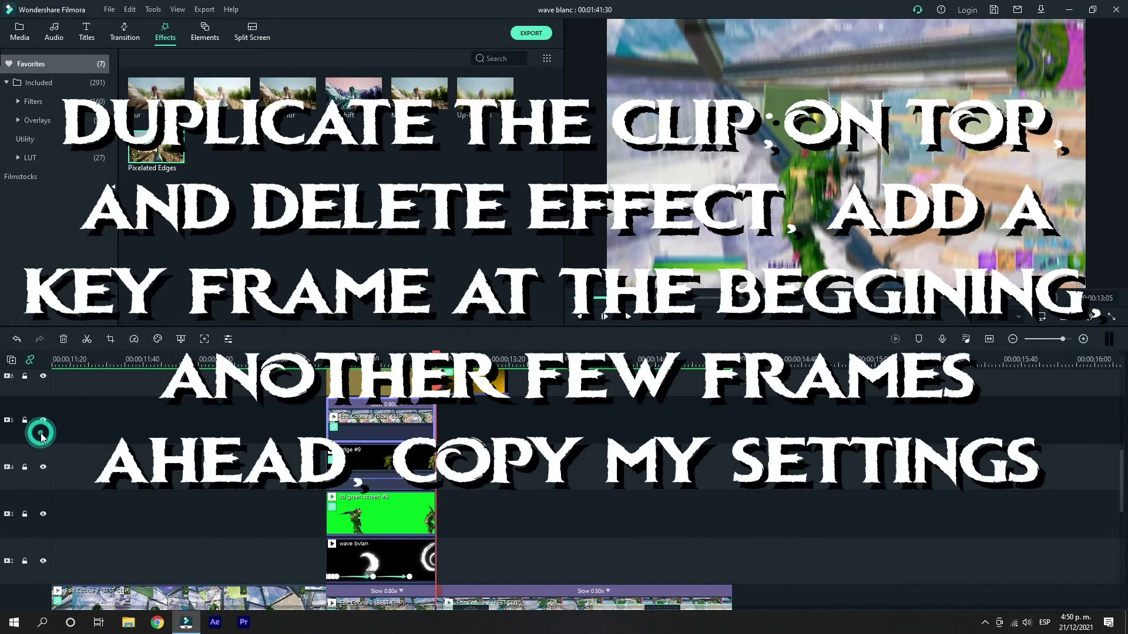
click(373, 355)
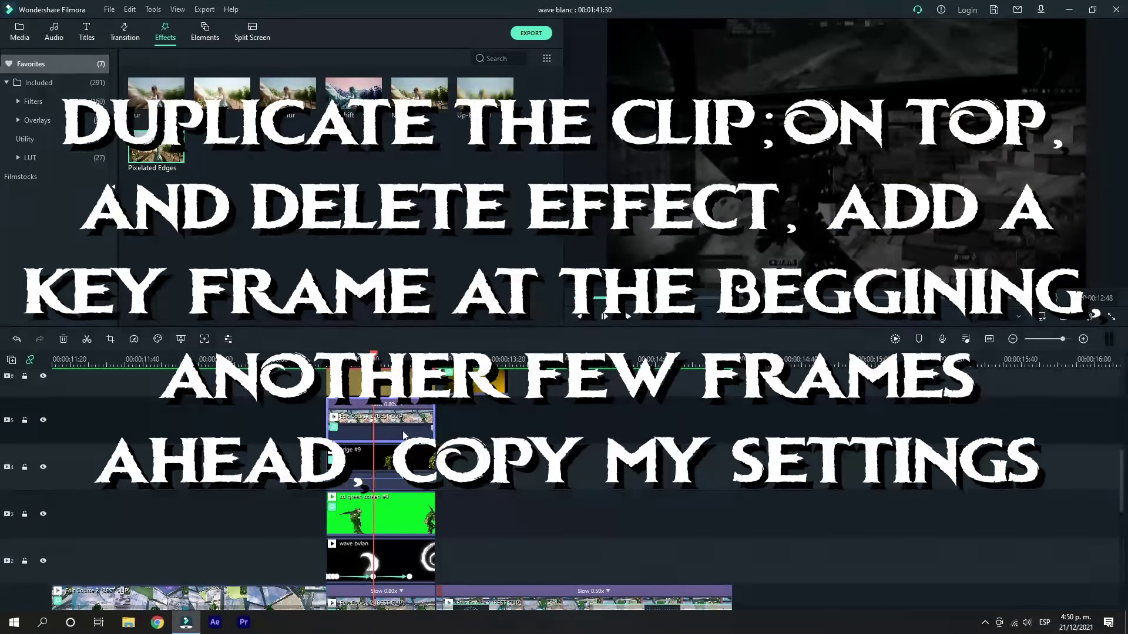
- Delete all effects from the duplicated gameplay clip above edge #9
scroll(403, 435, up, 1)
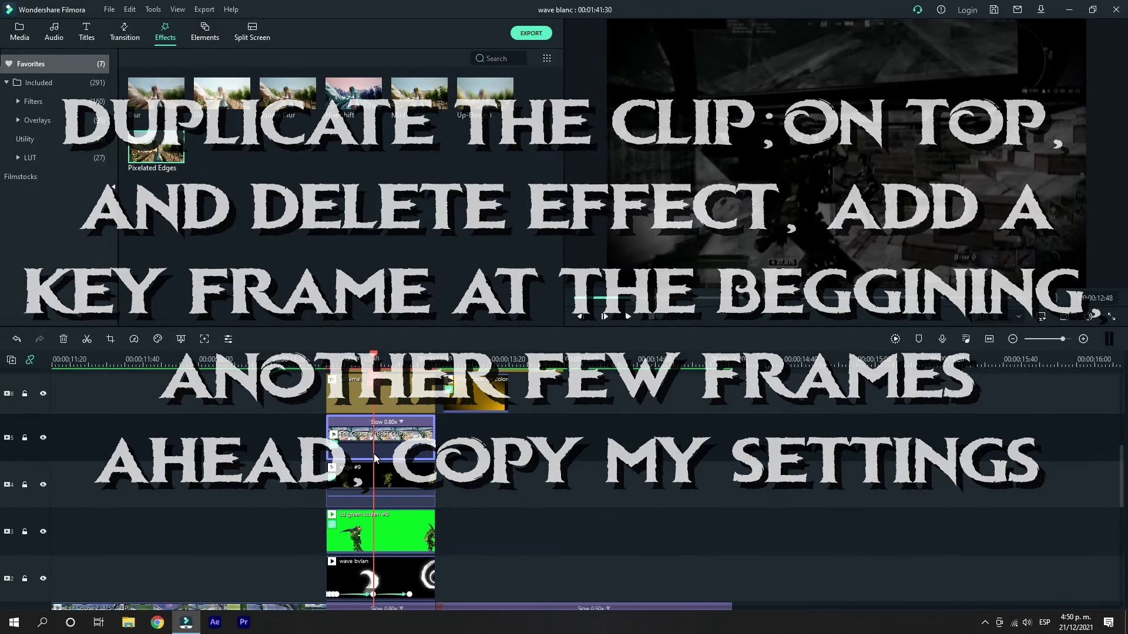
double_click(383, 438)
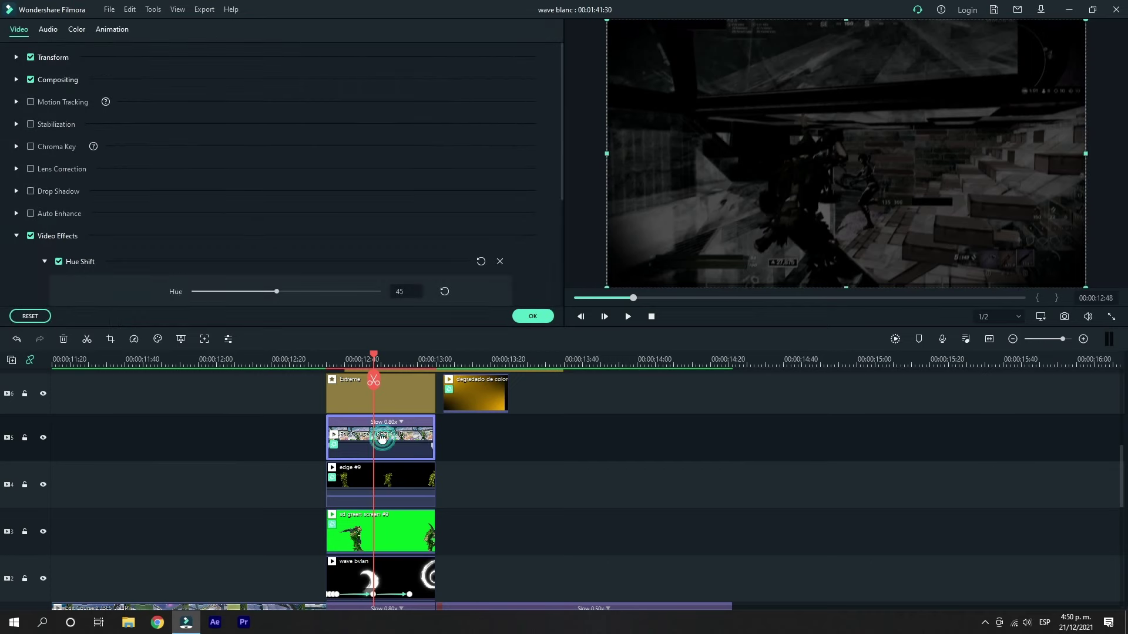
right_click(396, 437)
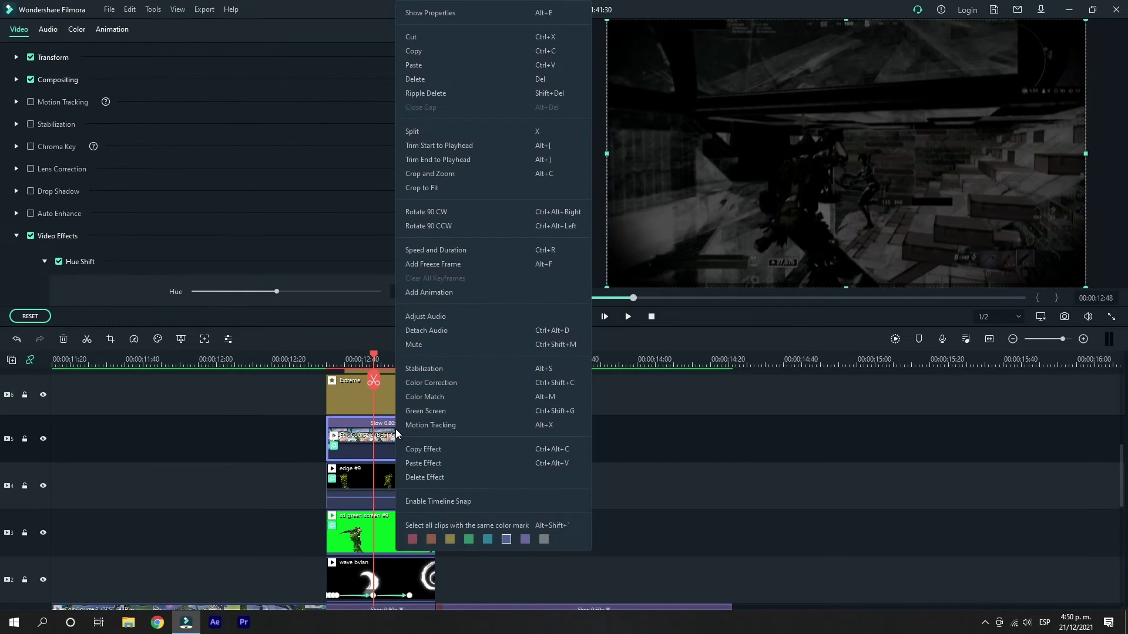
click(424, 477)
- Copy the effects of the gameplay clip preceding the slowed section and paste them onto the duplicated clip
scroll(344, 385, down, 1)
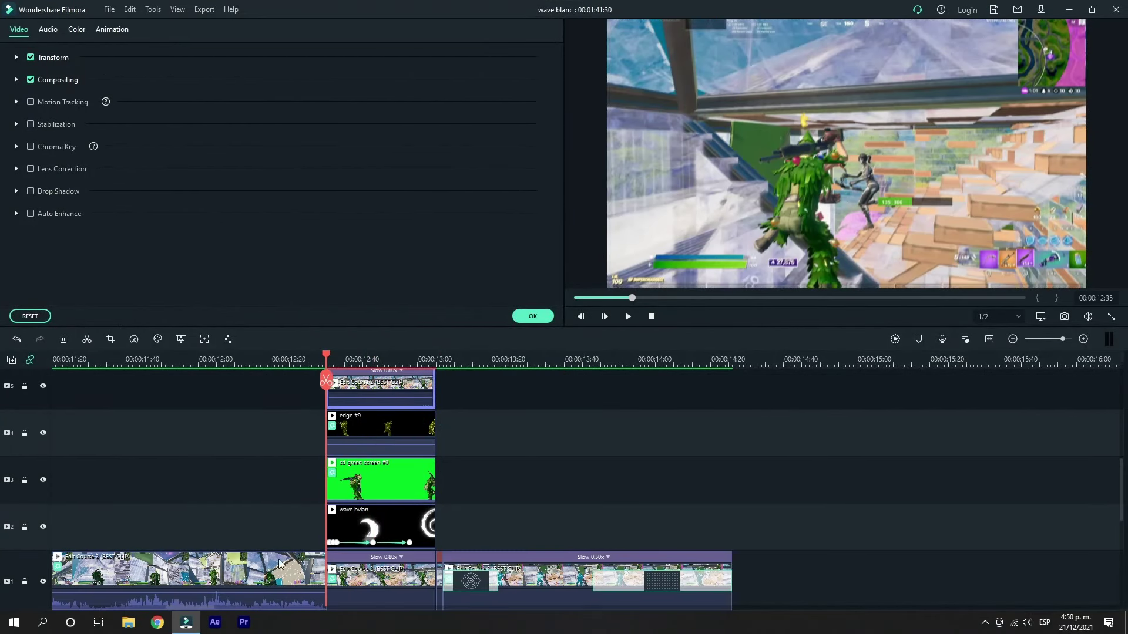
right_click(279, 571)
click(316, 470)
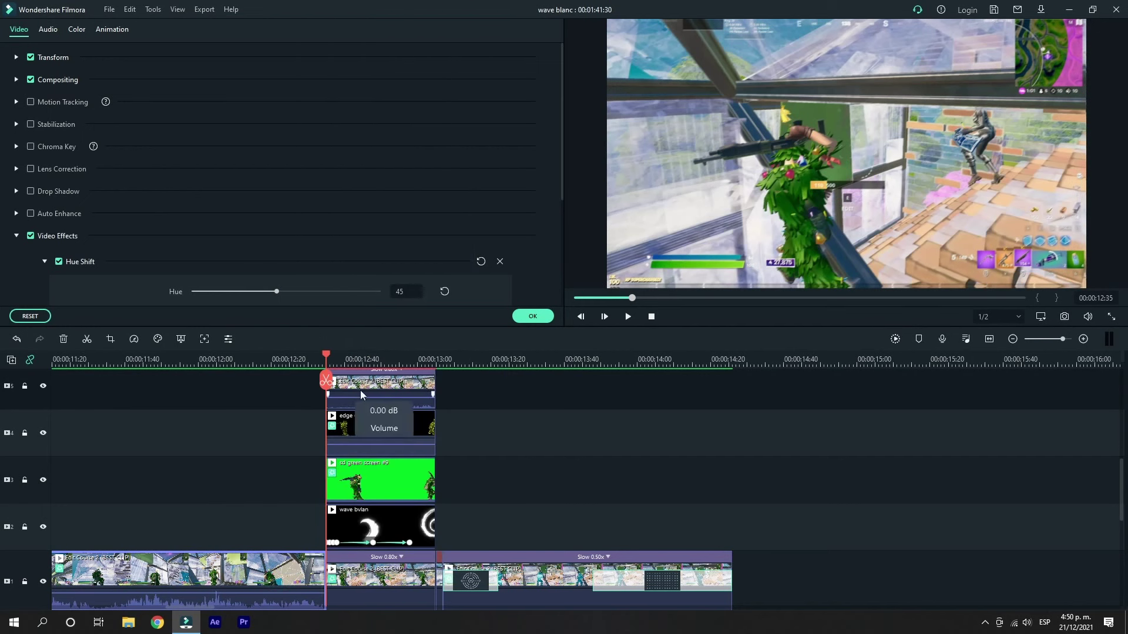
click(361, 390)
right_click(373, 392)
click(396, 463)
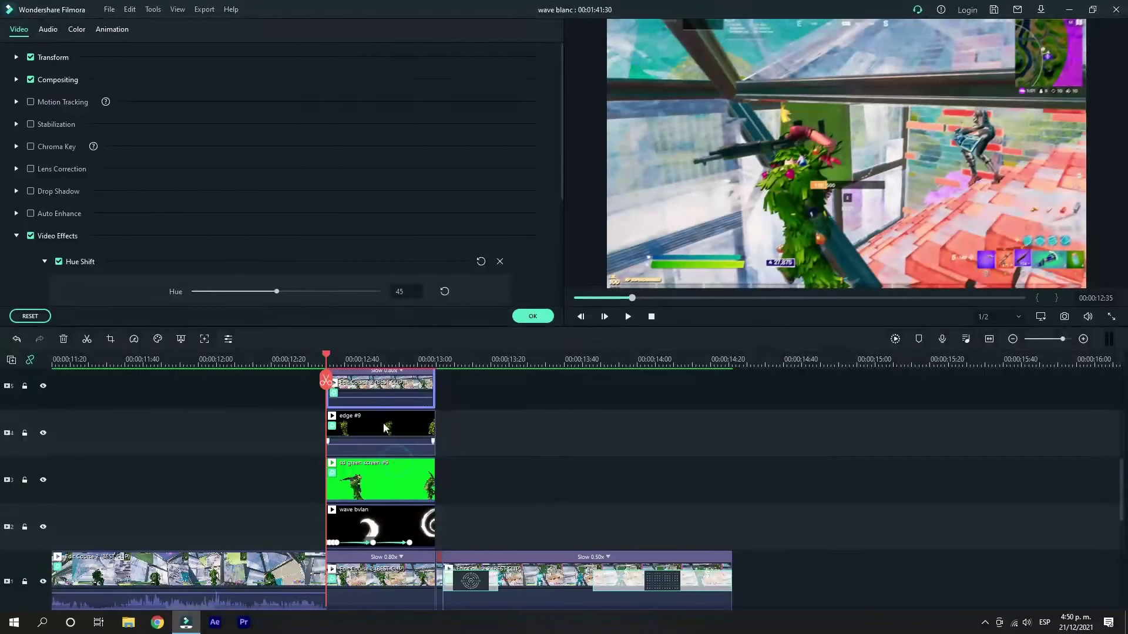
click(16, 235)
scroll(383, 428, up, 1)
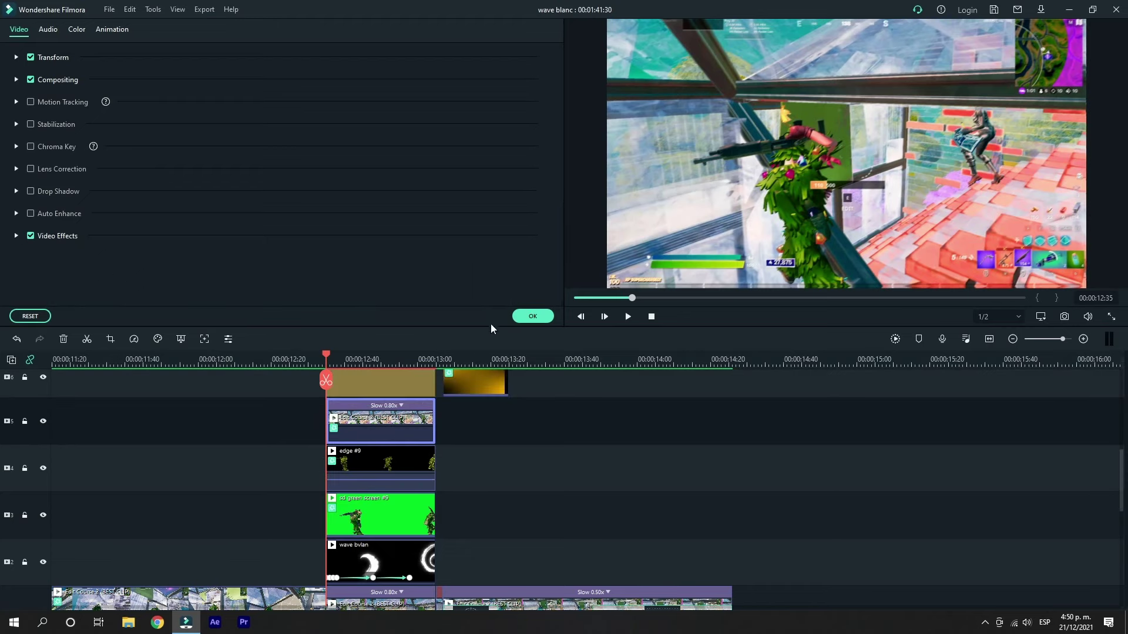
- Keyframe the duplicated clip's opacity from 100% at its start to 0% at 00:00:12:44, and shift the second keyframe slightly earlier
click(115, 29)
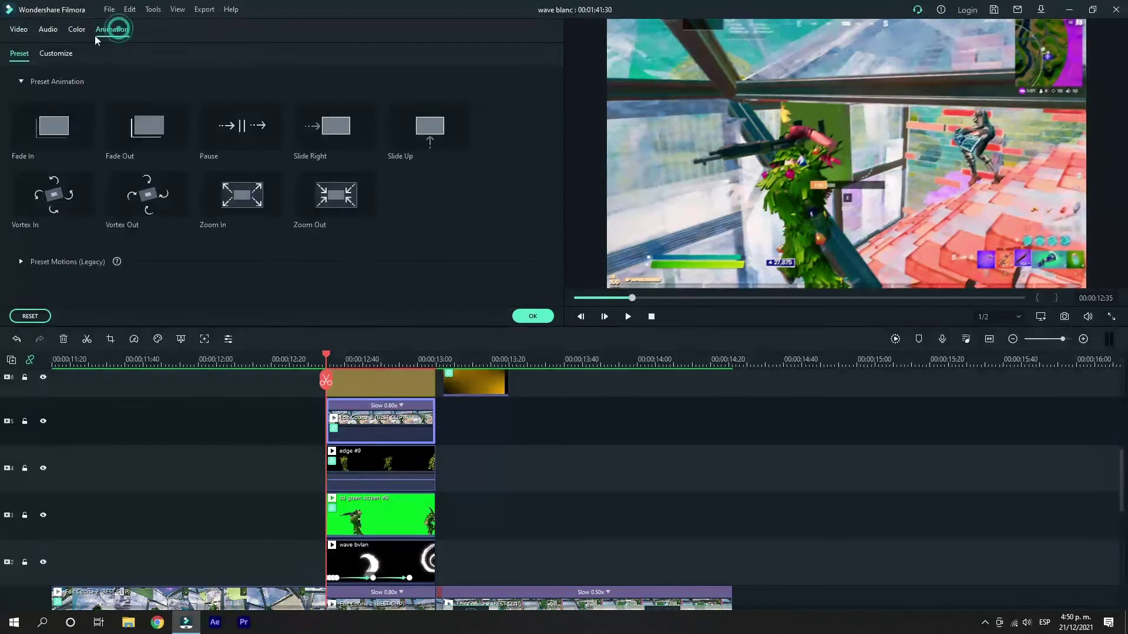
click(66, 51)
click(207, 97)
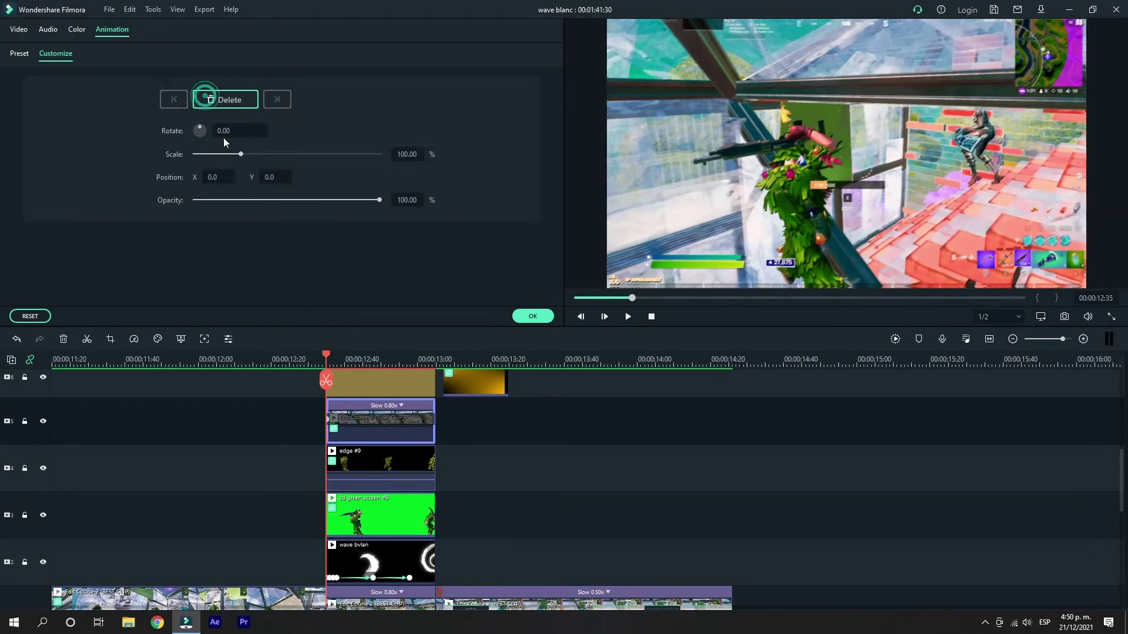
click(360, 362)
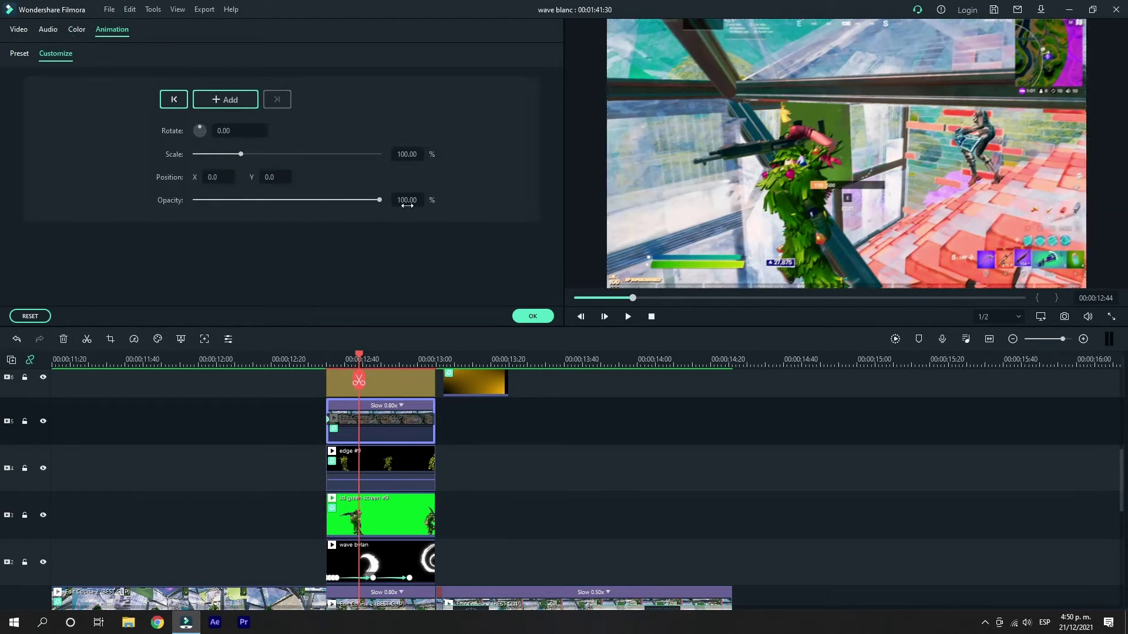
drag(407, 205, 416, 194)
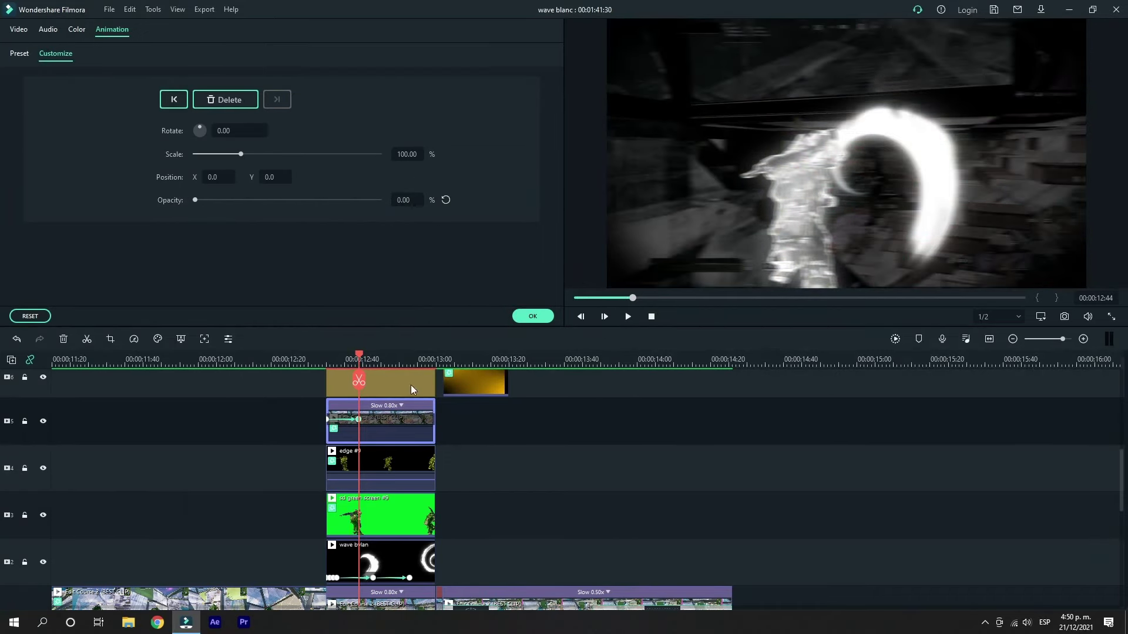
drag(354, 418, 351, 418)
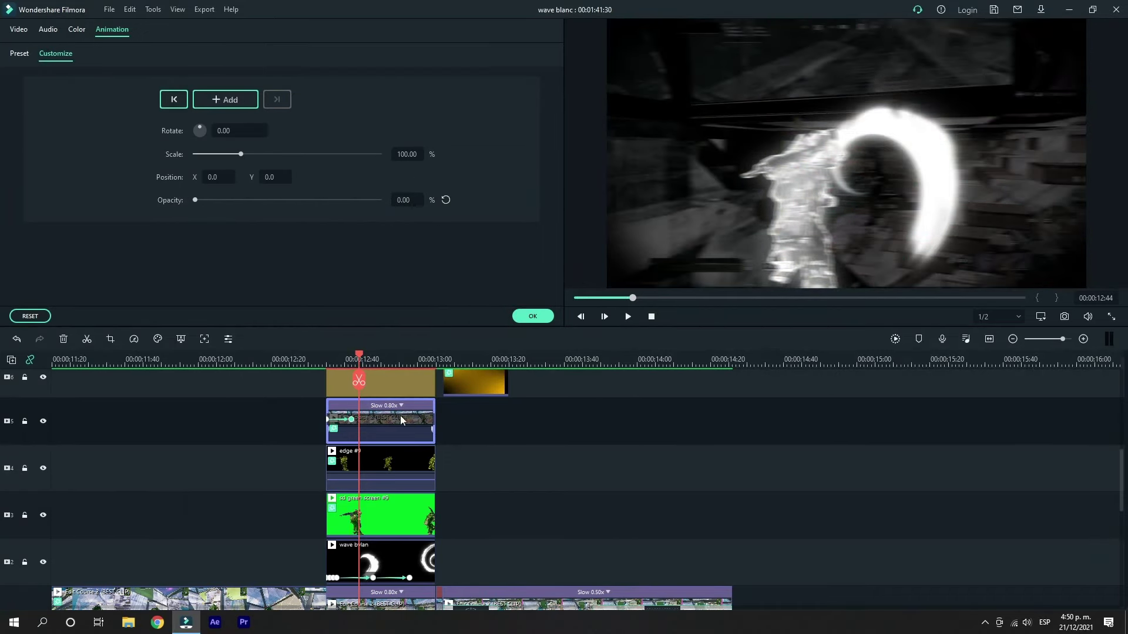
- Render the timeline preview again and play the whole edit from near its beginning
click(895, 339)
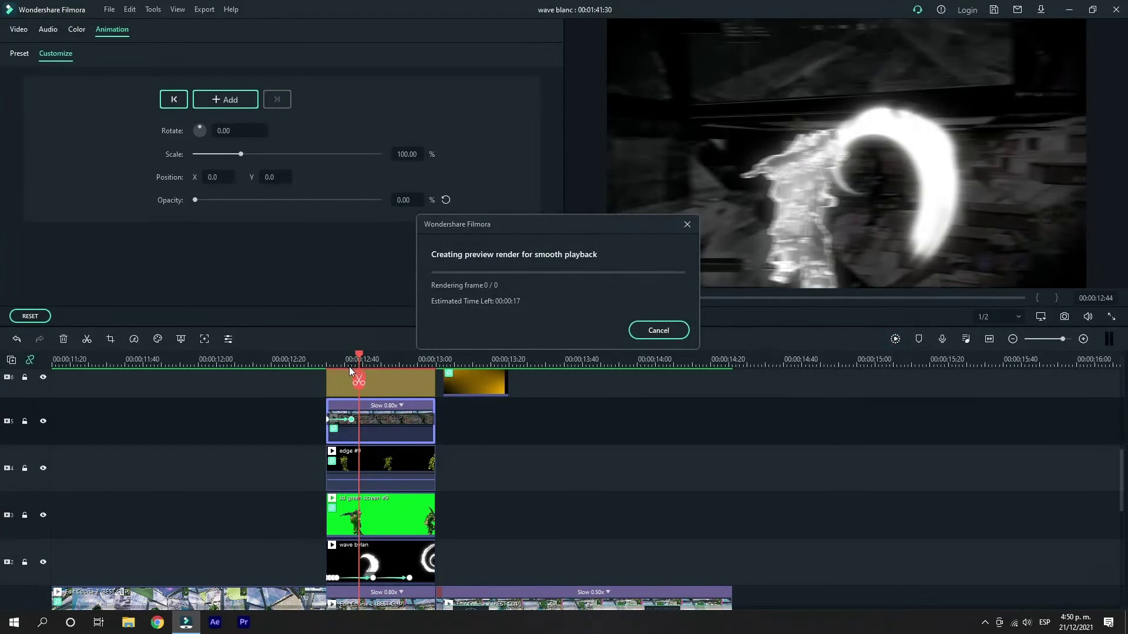
scroll(375, 457, down, 3)
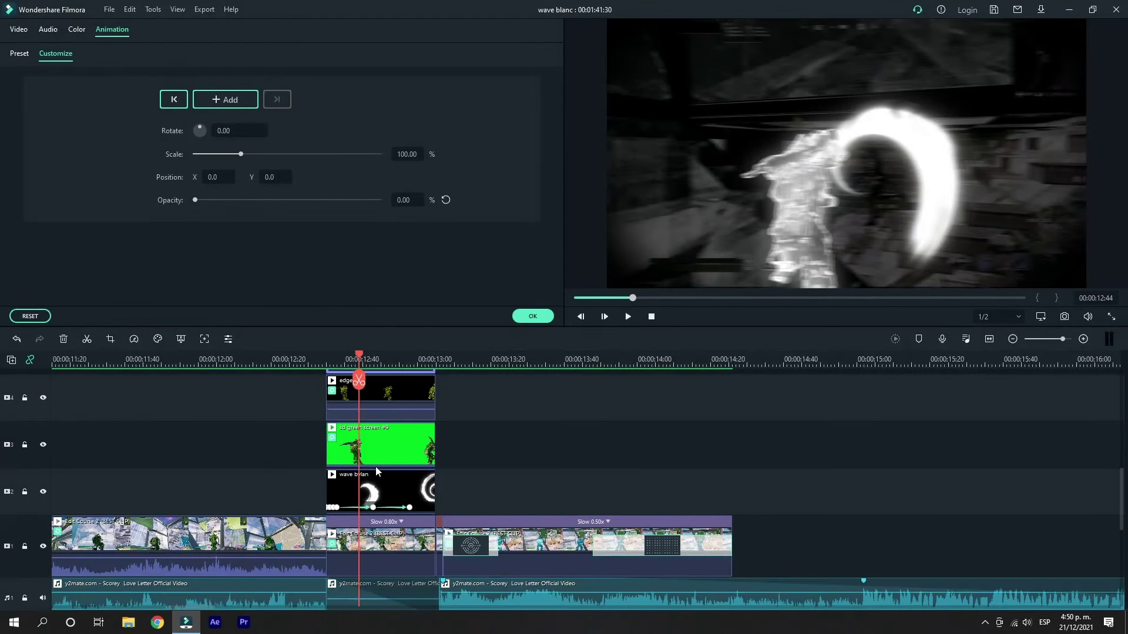
drag(176, 354, 71, 358)
click(96, 354)
scroll(298, 360, down, 2)
key(space)
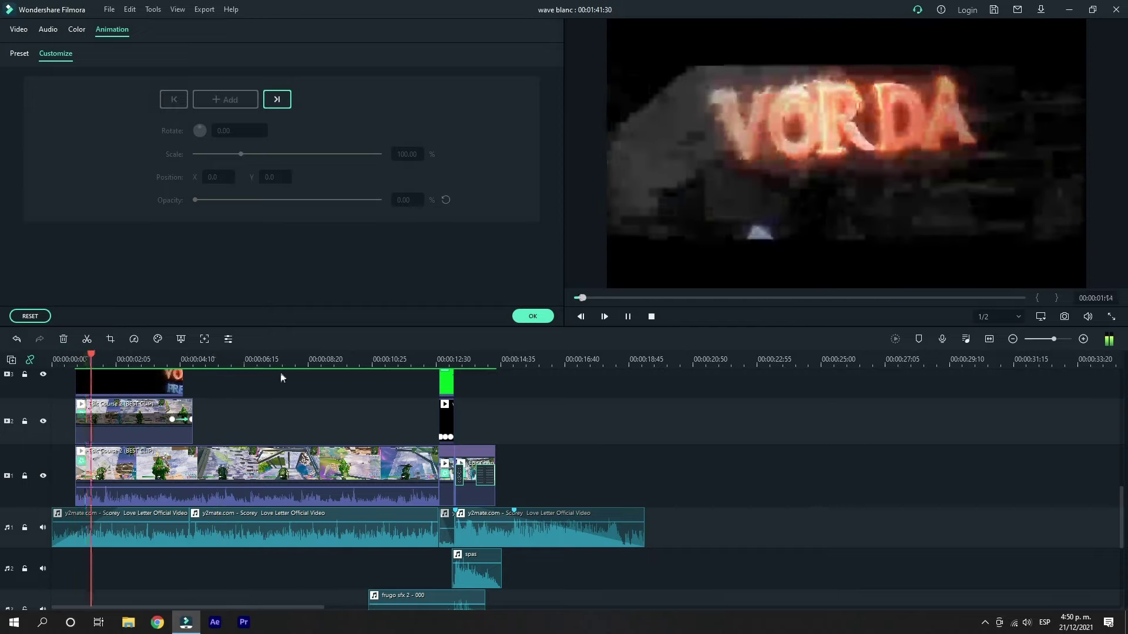
scroll(374, 400, up, 2)
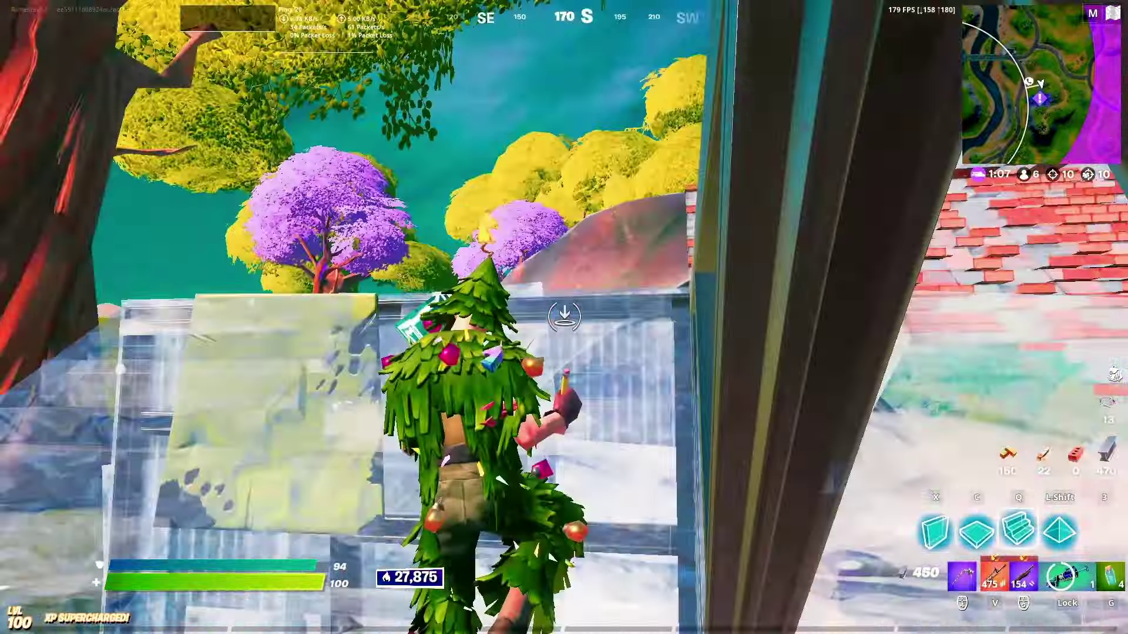
key(x)
click(564, 318)
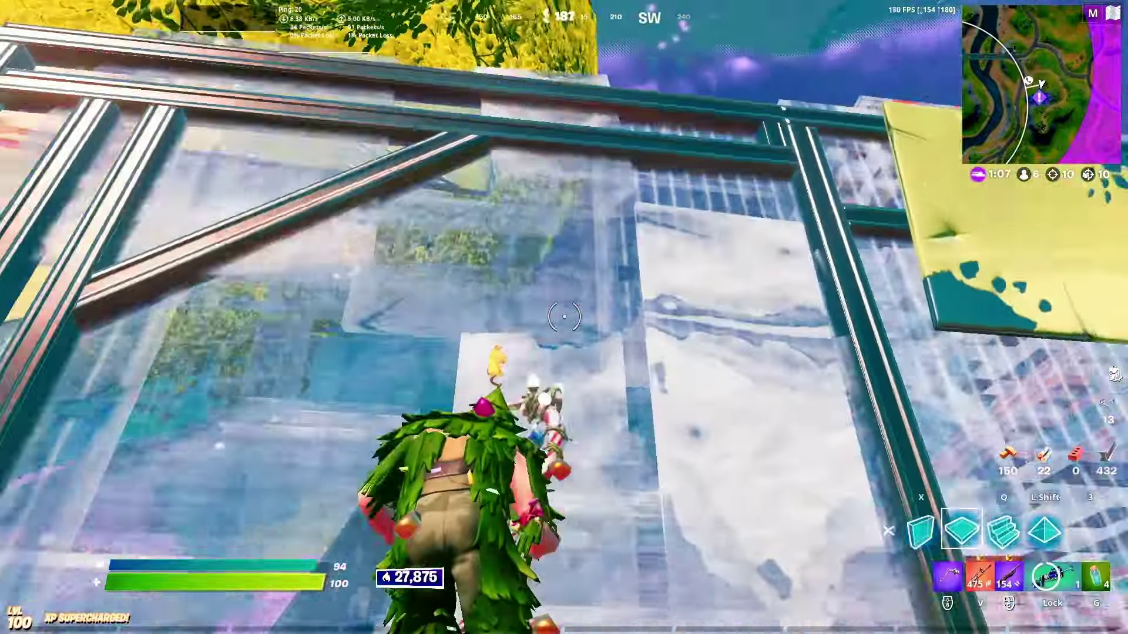
key(f)
key(x)
click(564, 318)
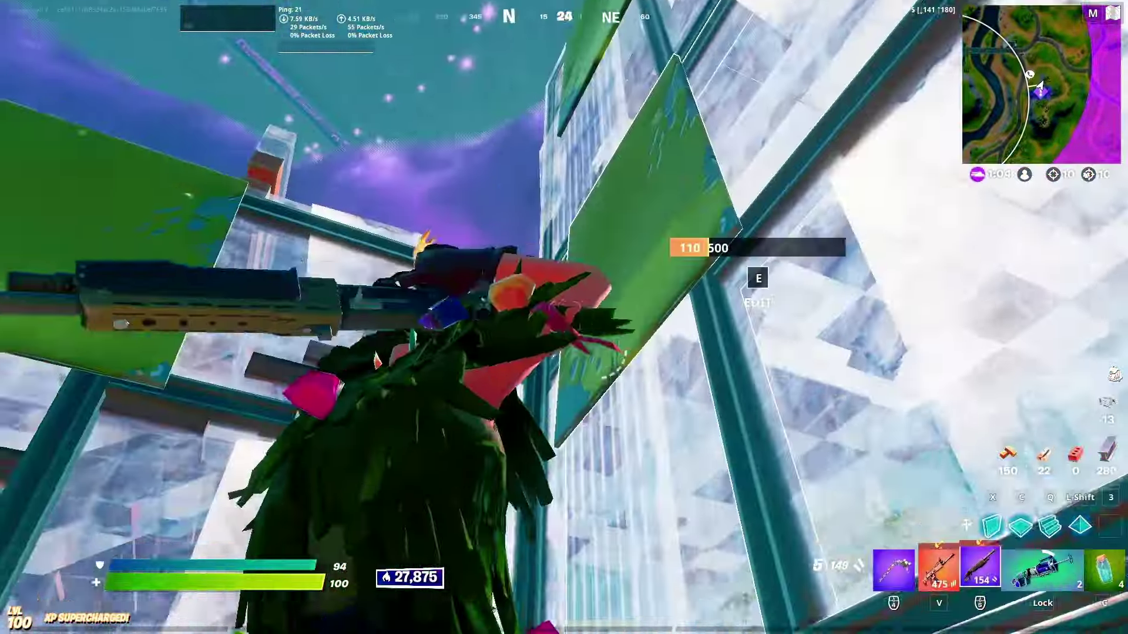
key(x)
click(564, 317)
click(564, 317)
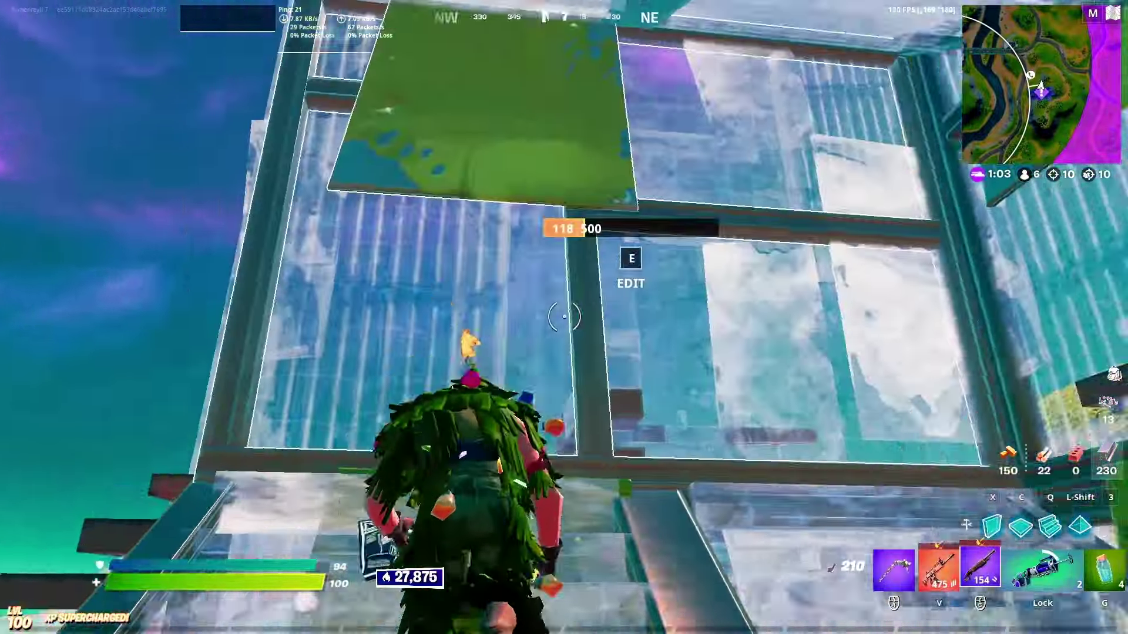
key(q)
click(564, 317)
key(e)
click(564, 317)
key(e)
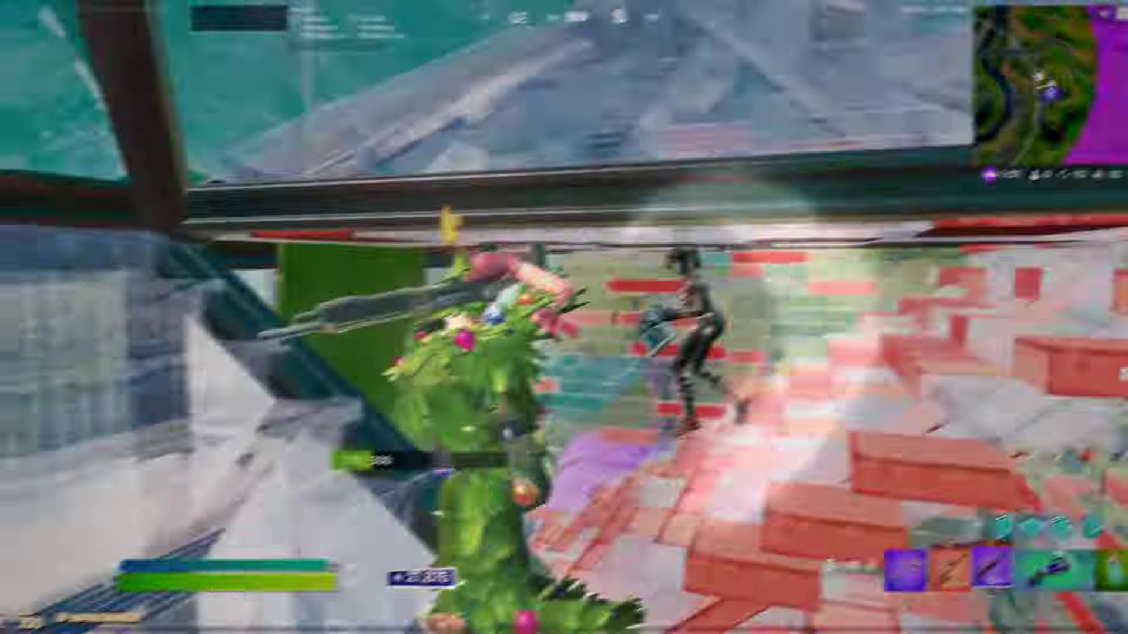